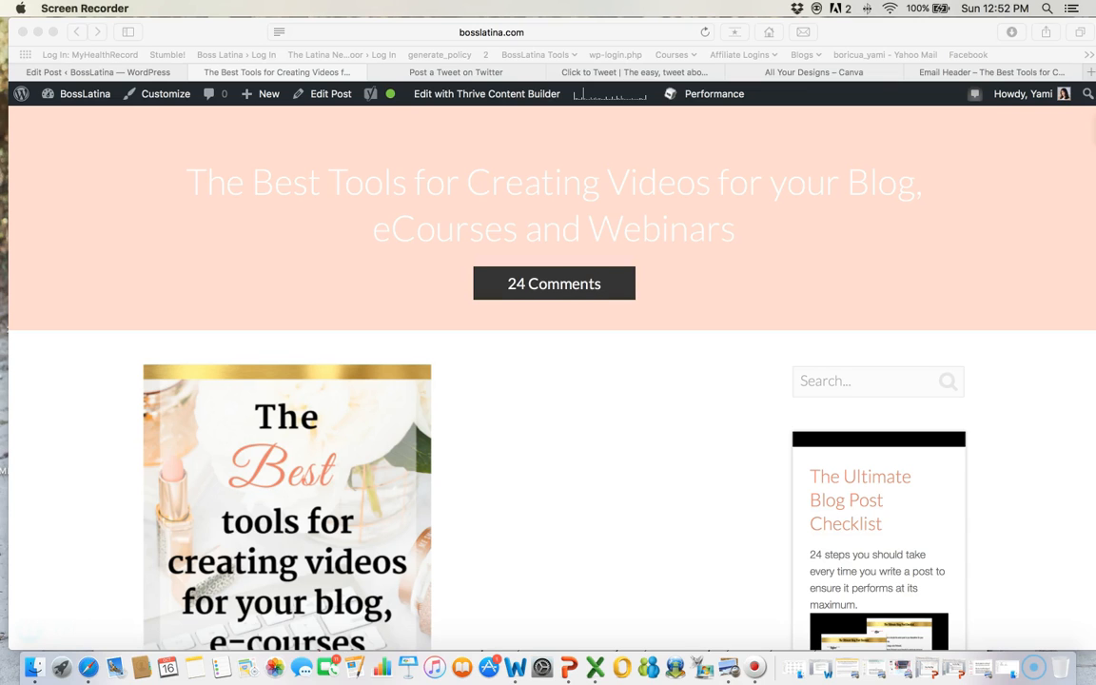
Read through the published blog post down to the click-to-tweet line above the Cameras section
scroll(552, 378, "down", 1)
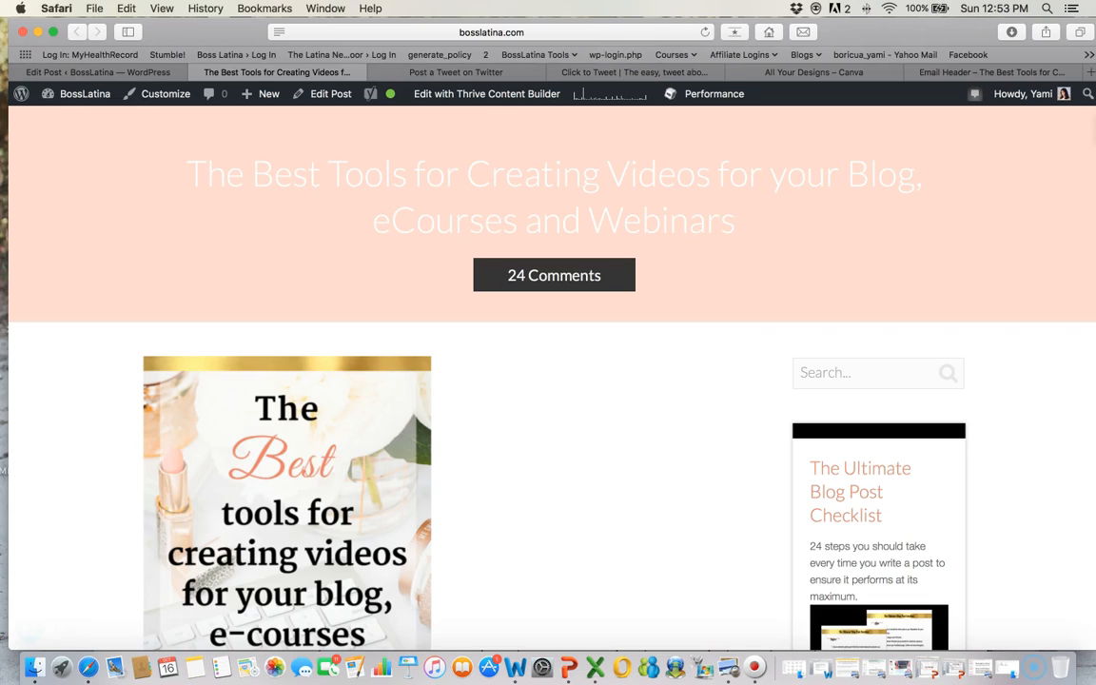
scroll(552, 381, "down", 10)
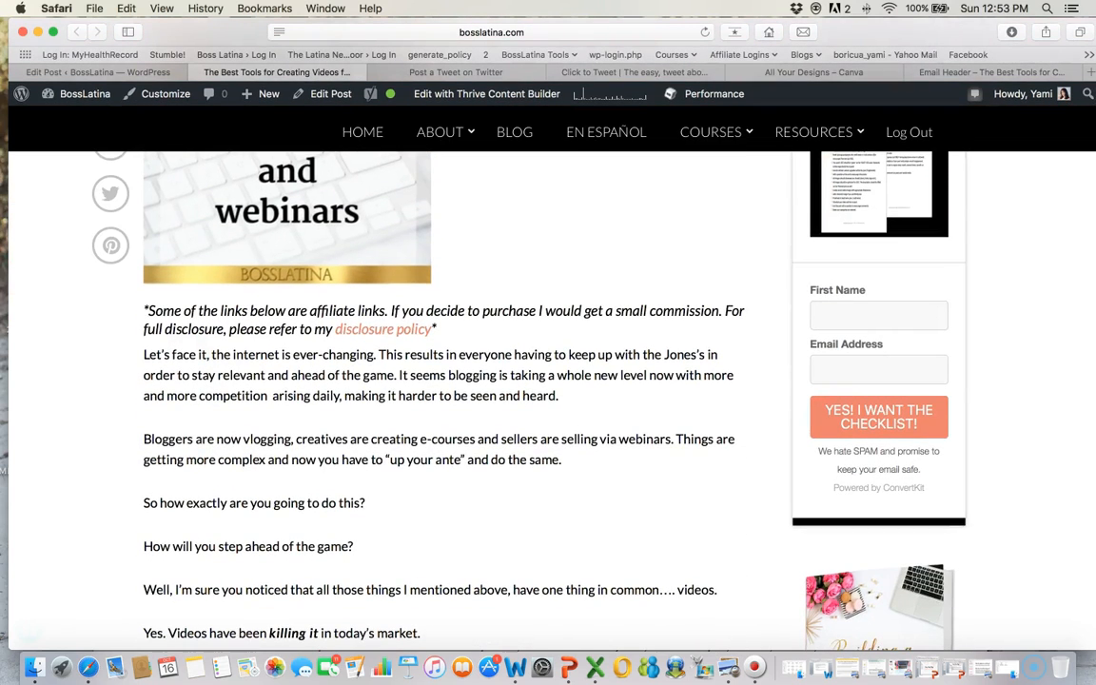
scroll(499, 381, "down", 15)
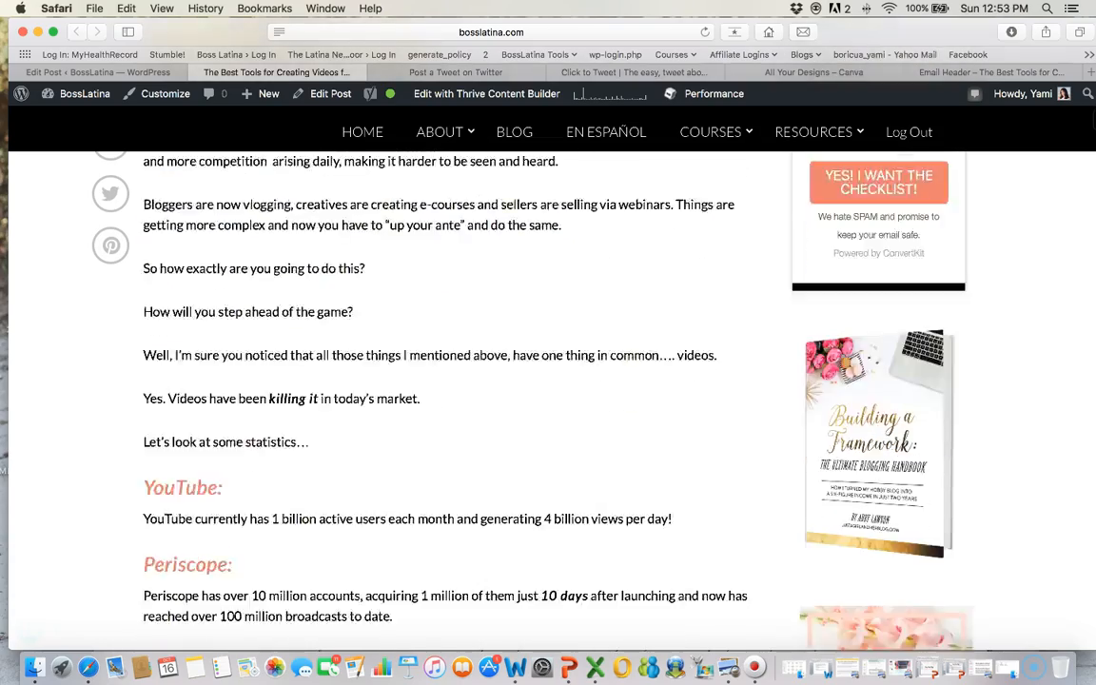
scroll(499, 380, "down", 10)
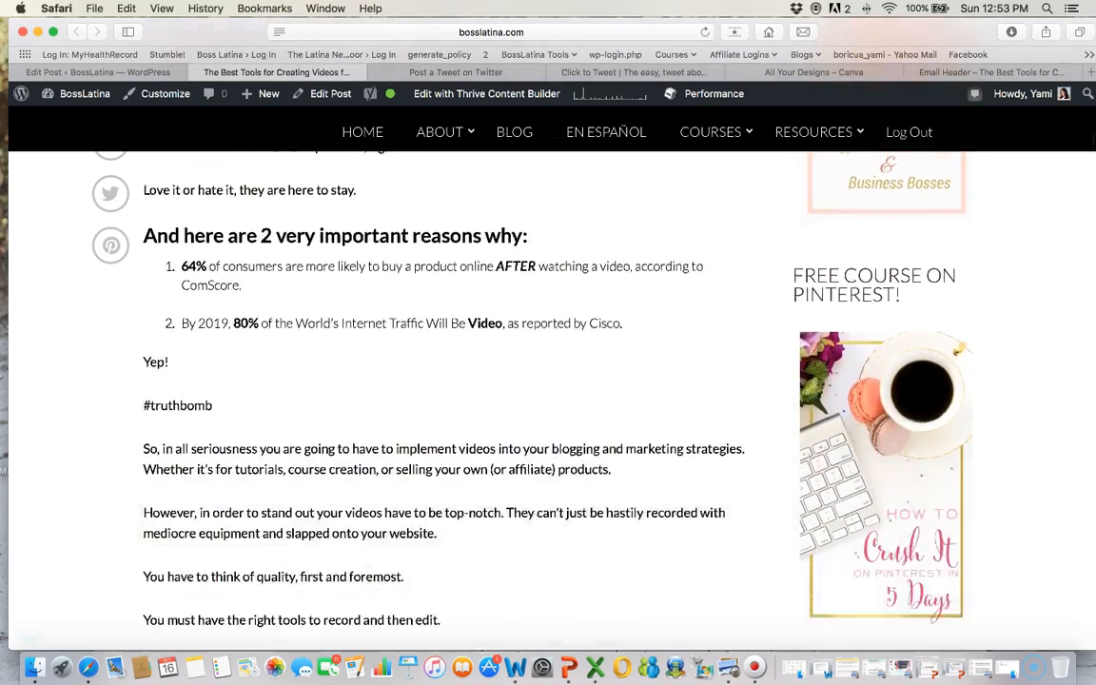
scroll(500, 380, "down", 6)
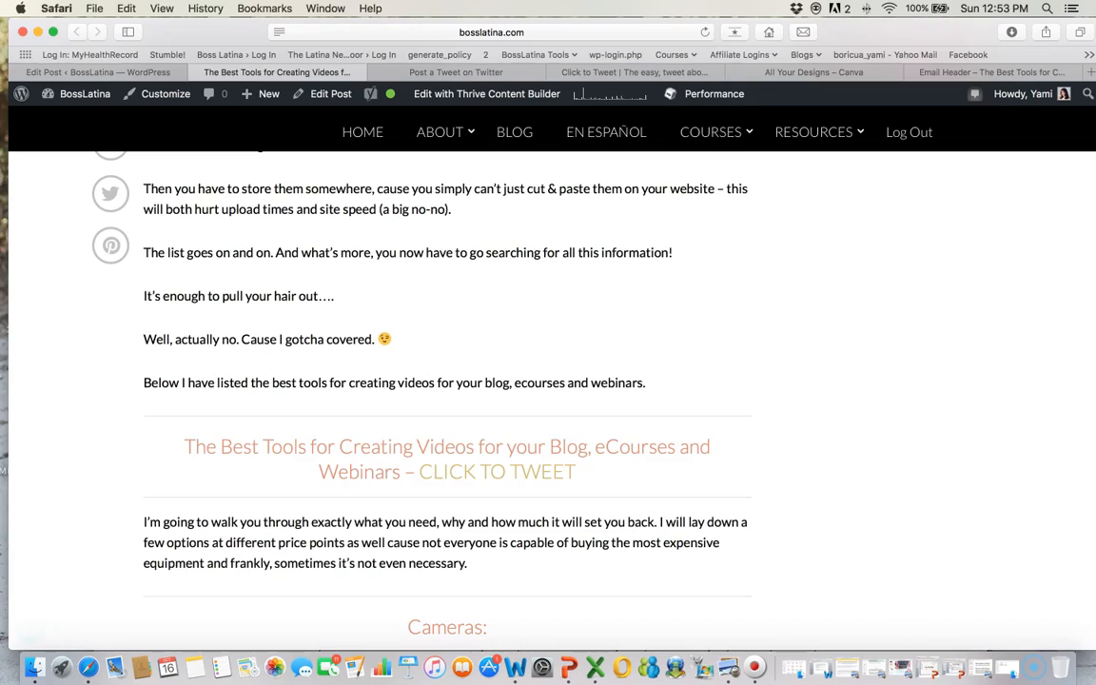
Switch to the post's editor and look up the horizontal line option used around the click-to-tweet heading
left_click(128, 73)
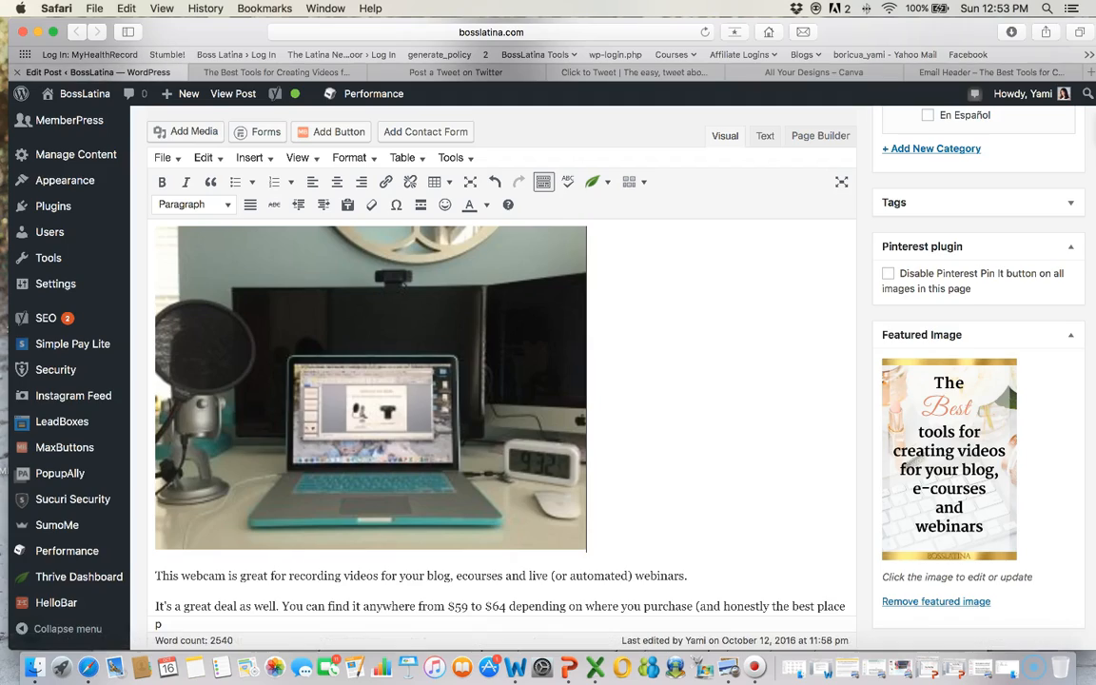
scroll(502, 400, "up", 3)
scroll(501, 399, "up", 10)
scroll(502, 400, "down", 10)
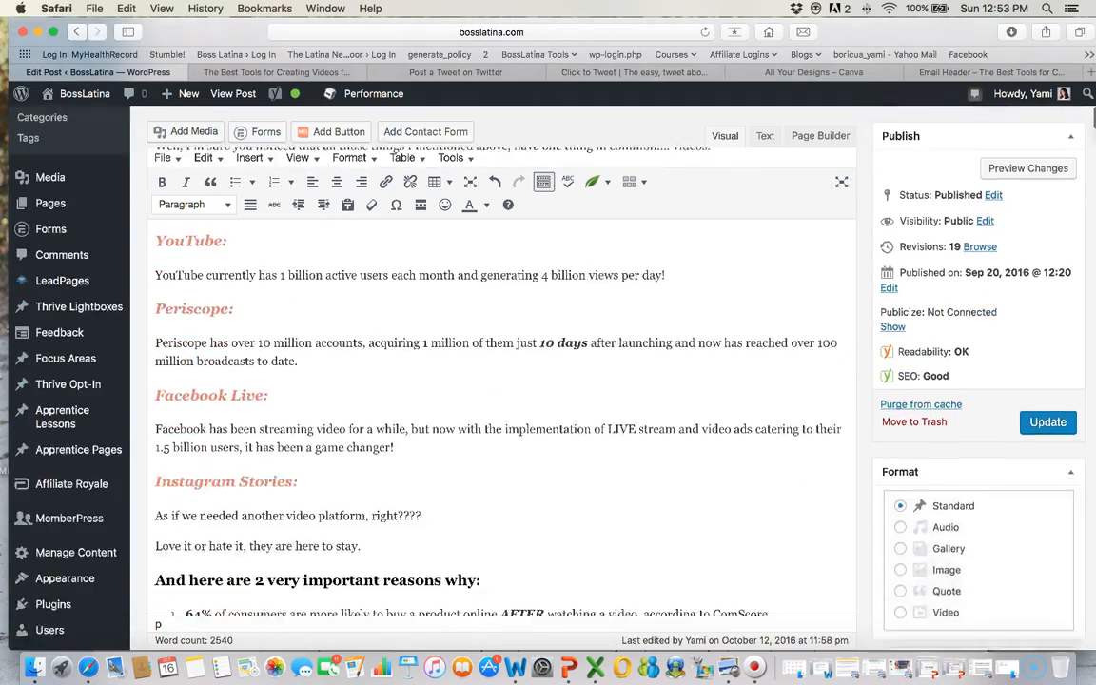
scroll(501, 399, "down", 3)
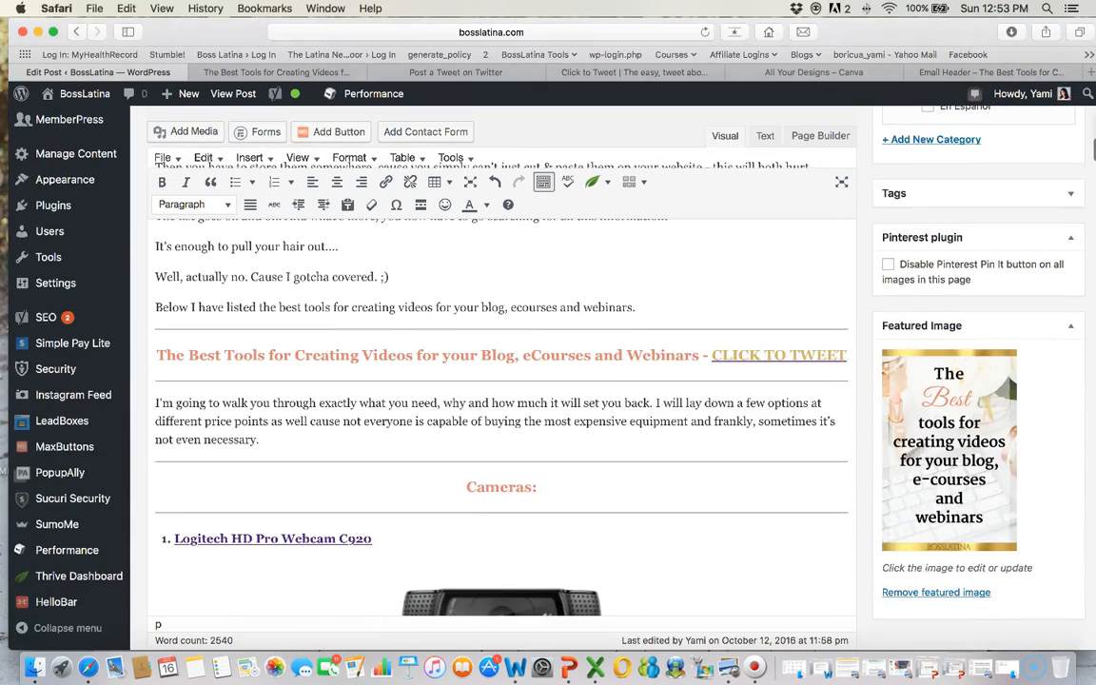
left_click(158, 337)
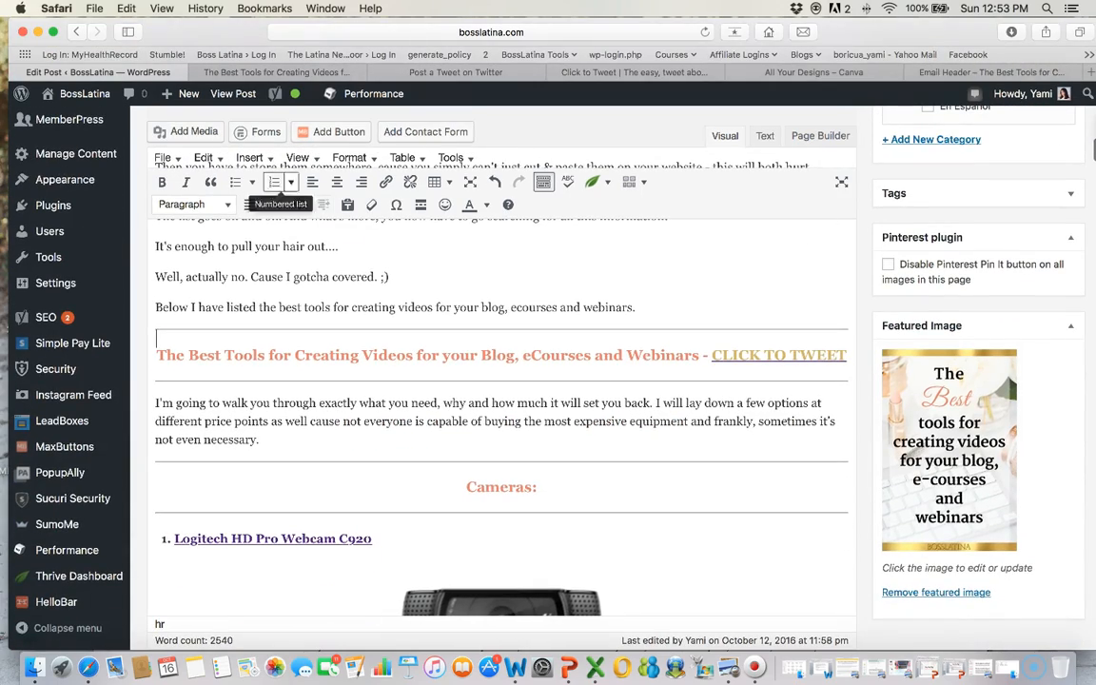
left_click(254, 158)
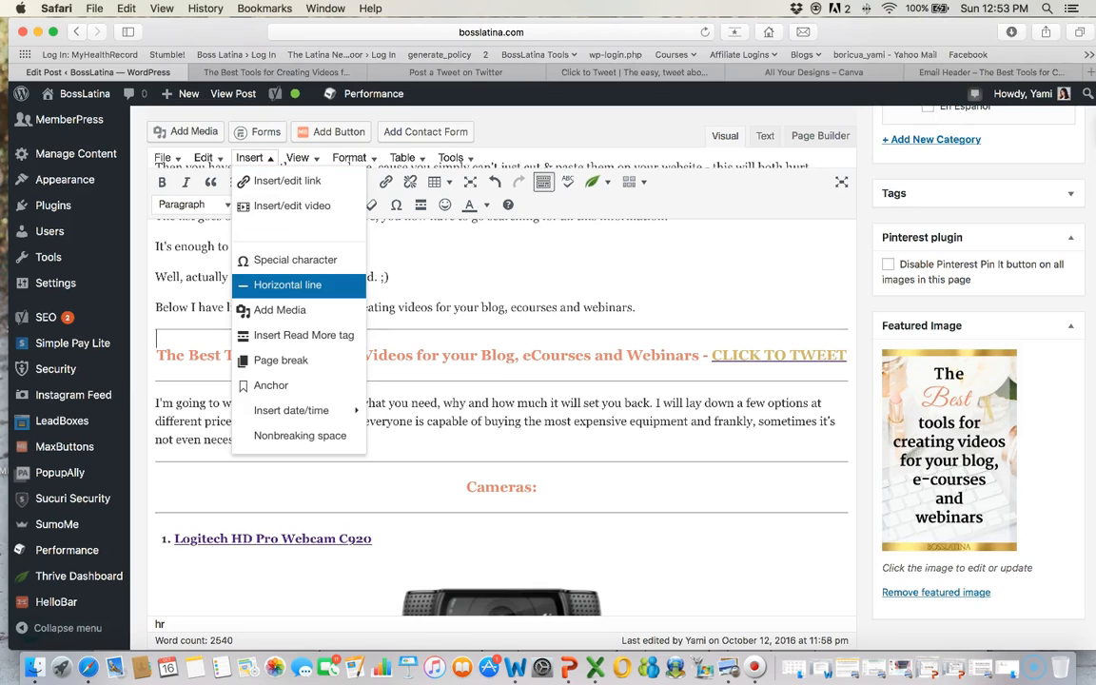
left_click(141, 304)
Examine the click-to-tweet heading's text formatting and the link attached to its CLICK TO TWEET words
left_click(208, 354)
left_click_drag(208, 355, 590, 355)
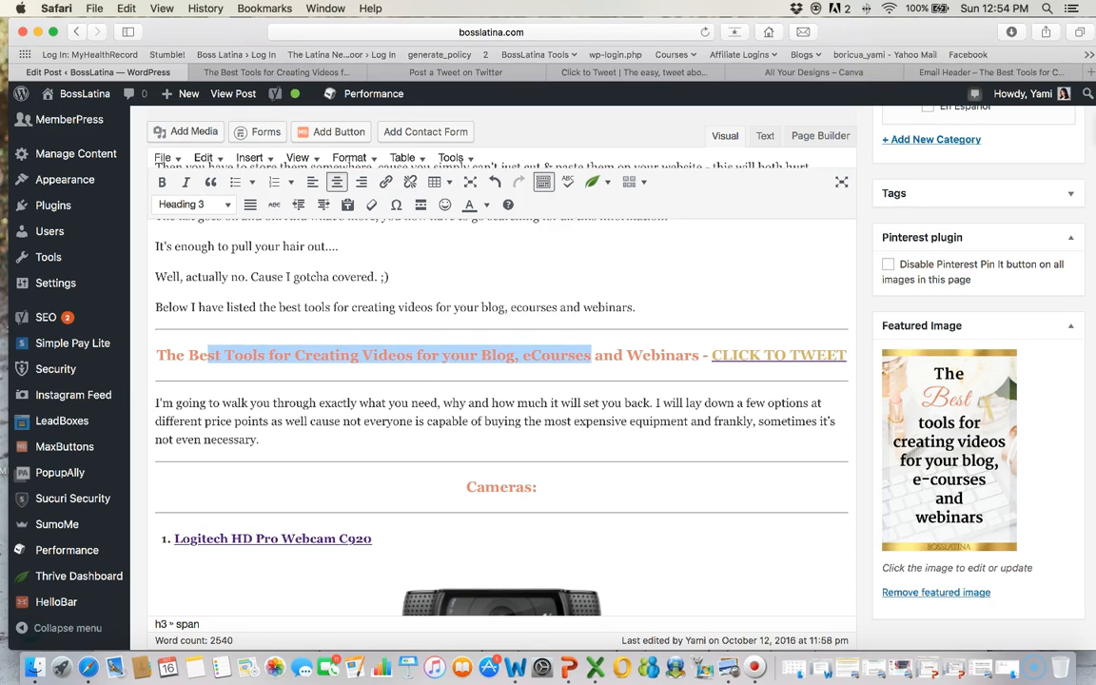
left_click(705, 402)
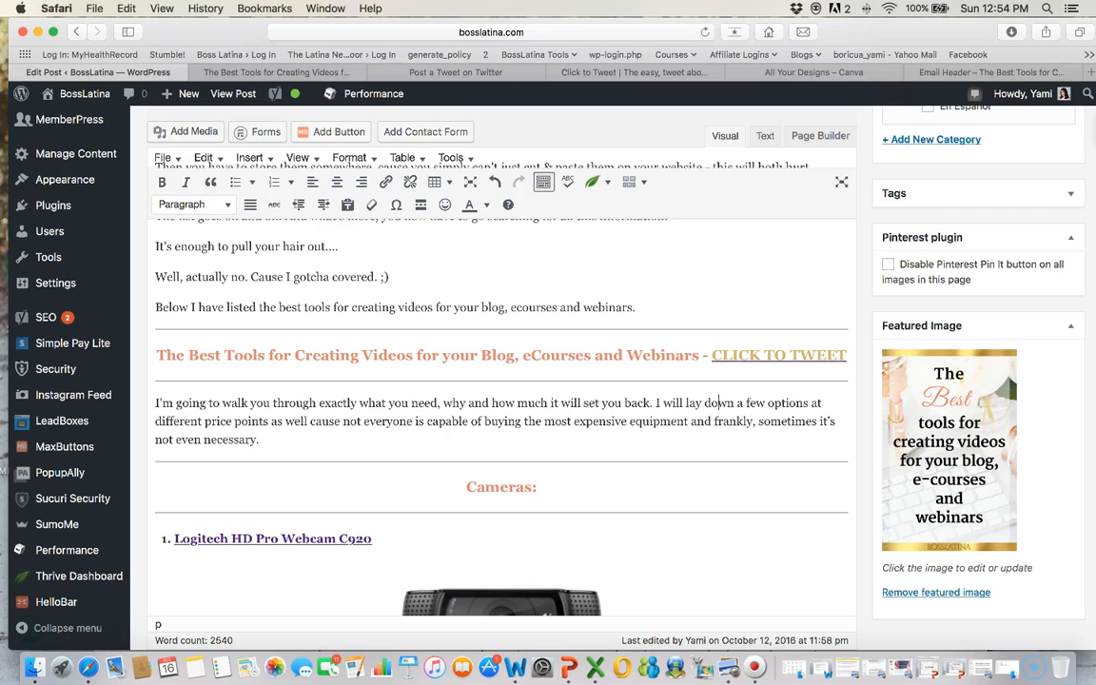
left_click(561, 355)
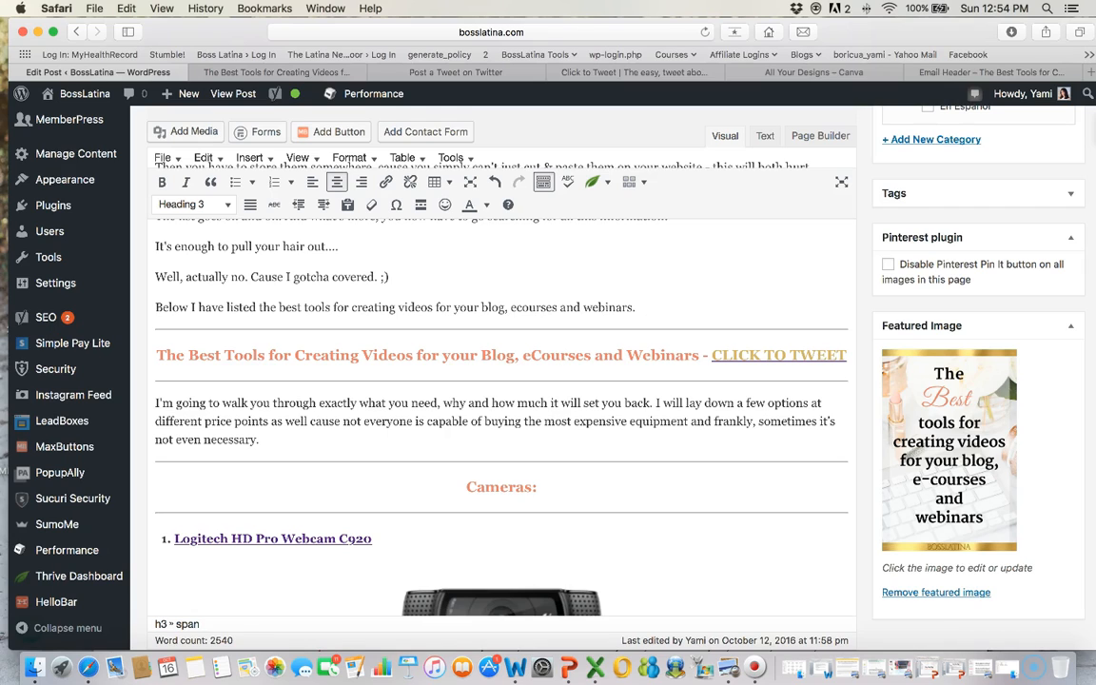
left_click(752, 355)
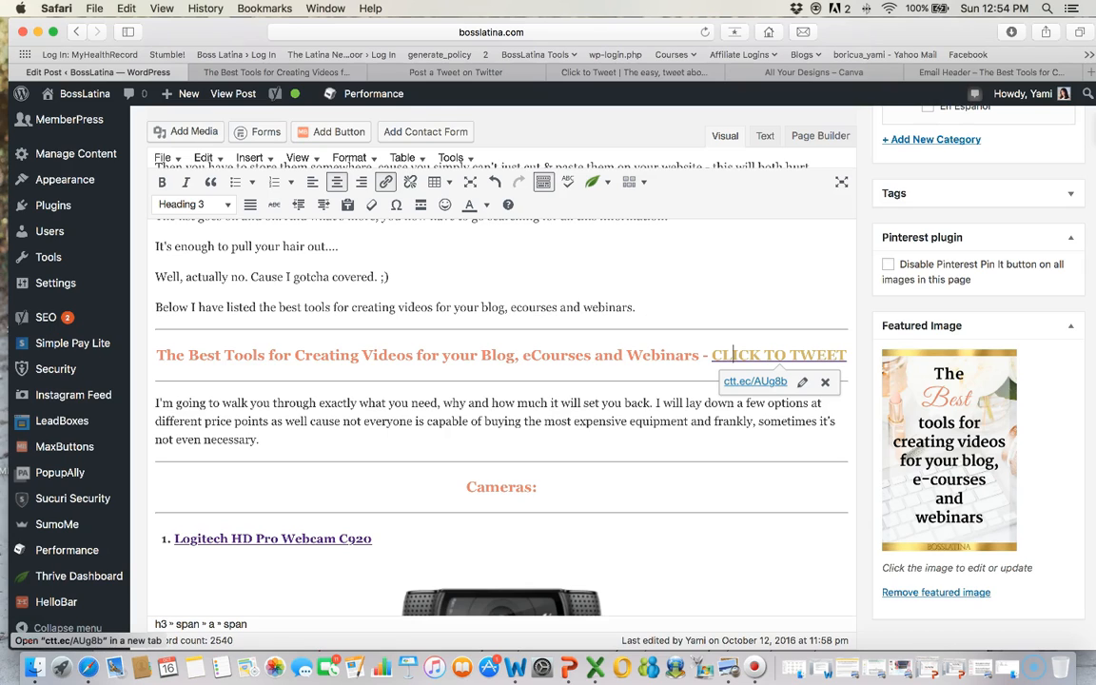
left_click(638, 307)
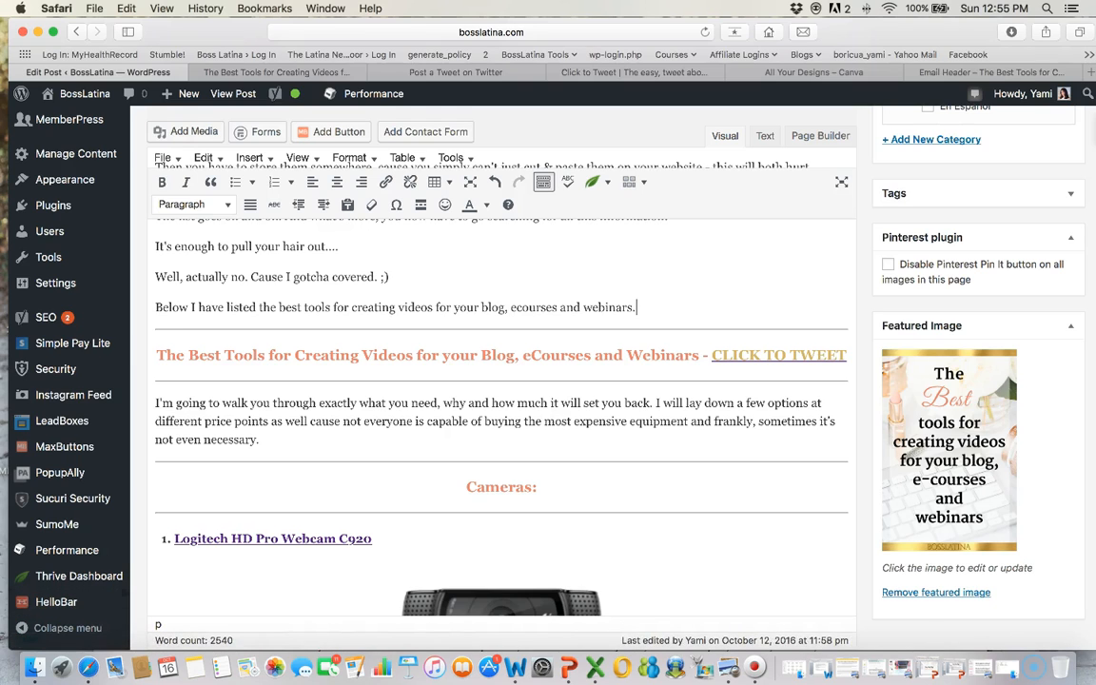
left_click(600, 73)
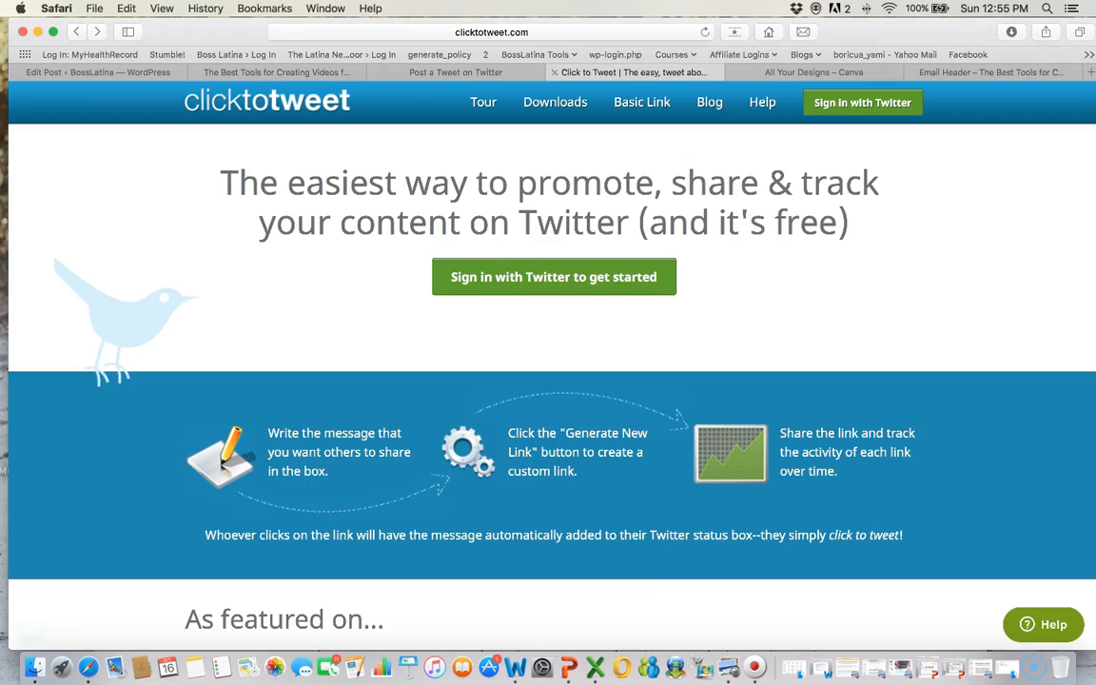
left_click(642, 102)
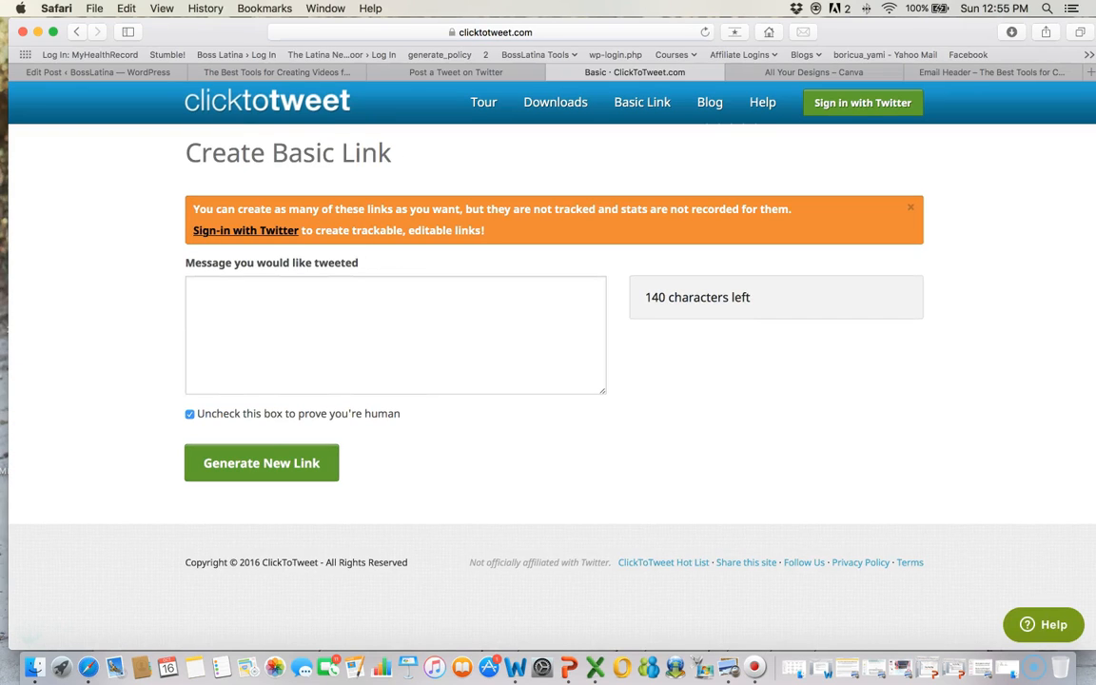
left_click(196, 292)
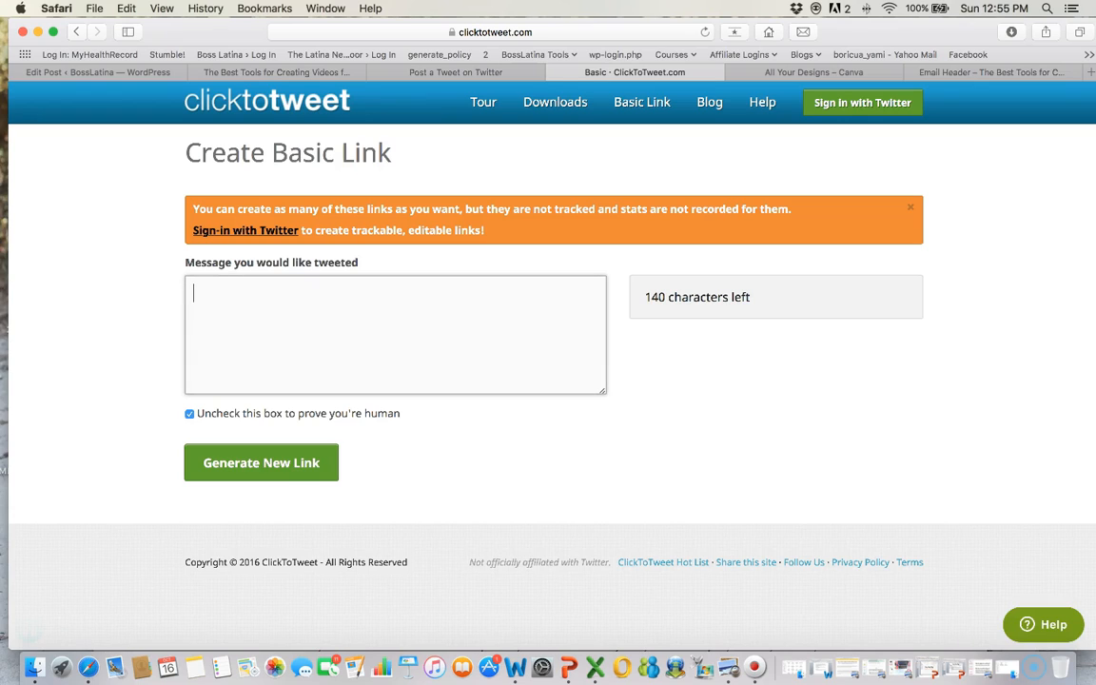
type("The Best Tools for Creating Videos for your Blog, eCourses and Webinars @bosslatina_ http://buff.ly/2eewHux")
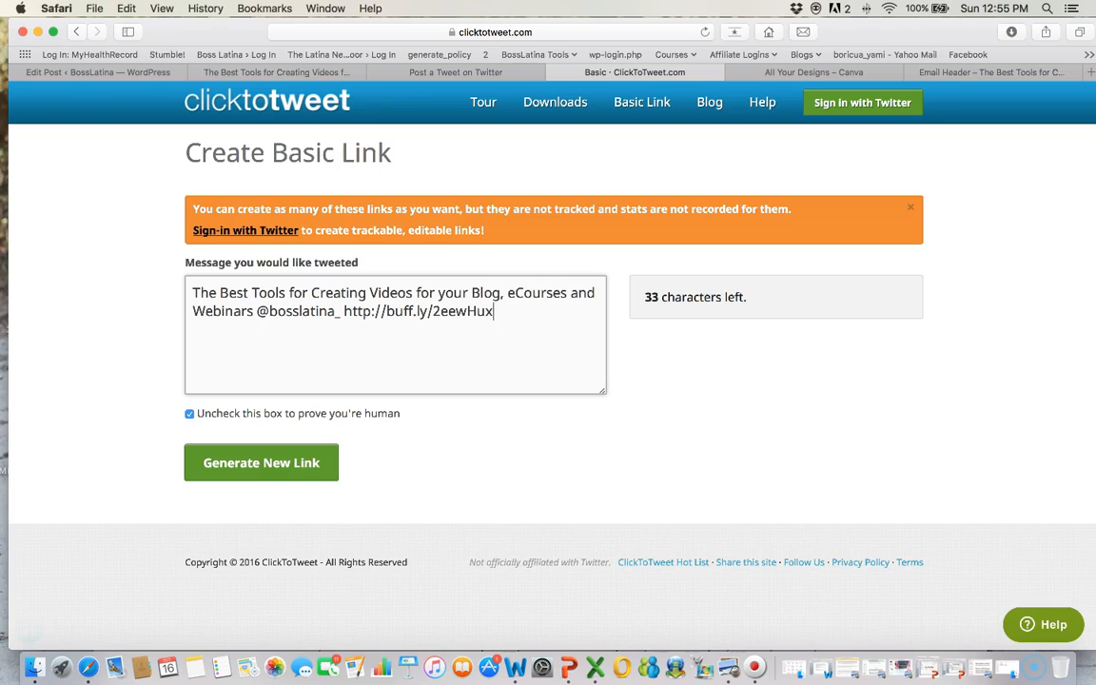
Highlight the tweet message's title, Twitter handle and shortened post link one after another to review its parts
mouse_move(208, 293)
left_mouse_down()
mouse_move(254, 311)
mouse_move(192, 292)
left_mouse_up()
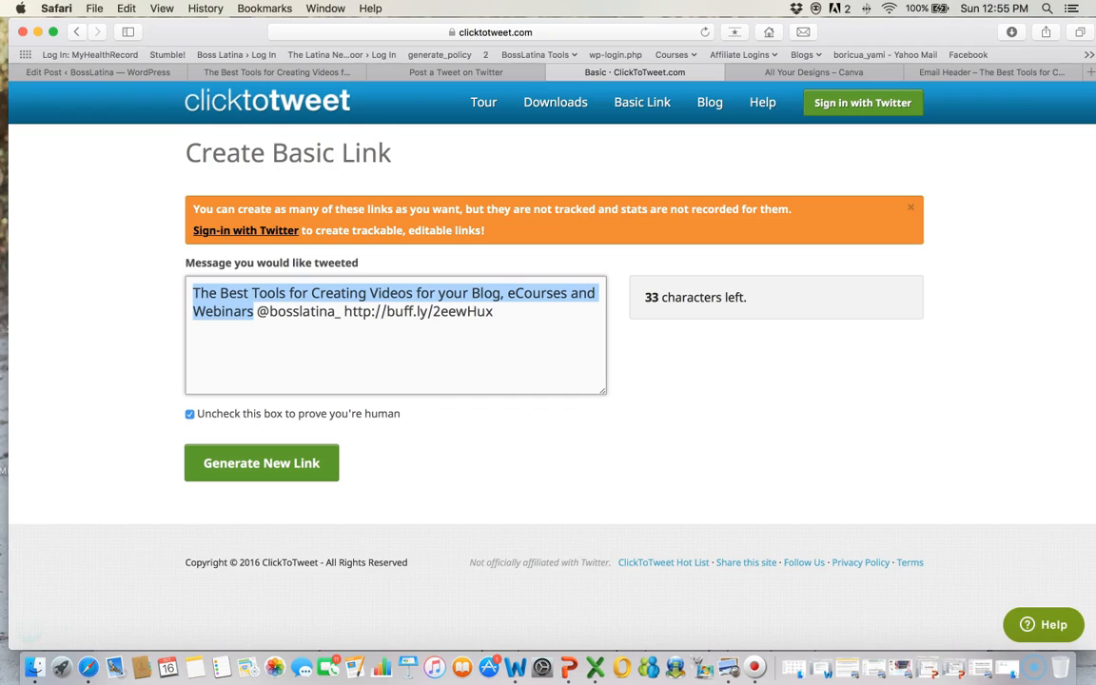
left_click_drag(341, 311, 257, 312)
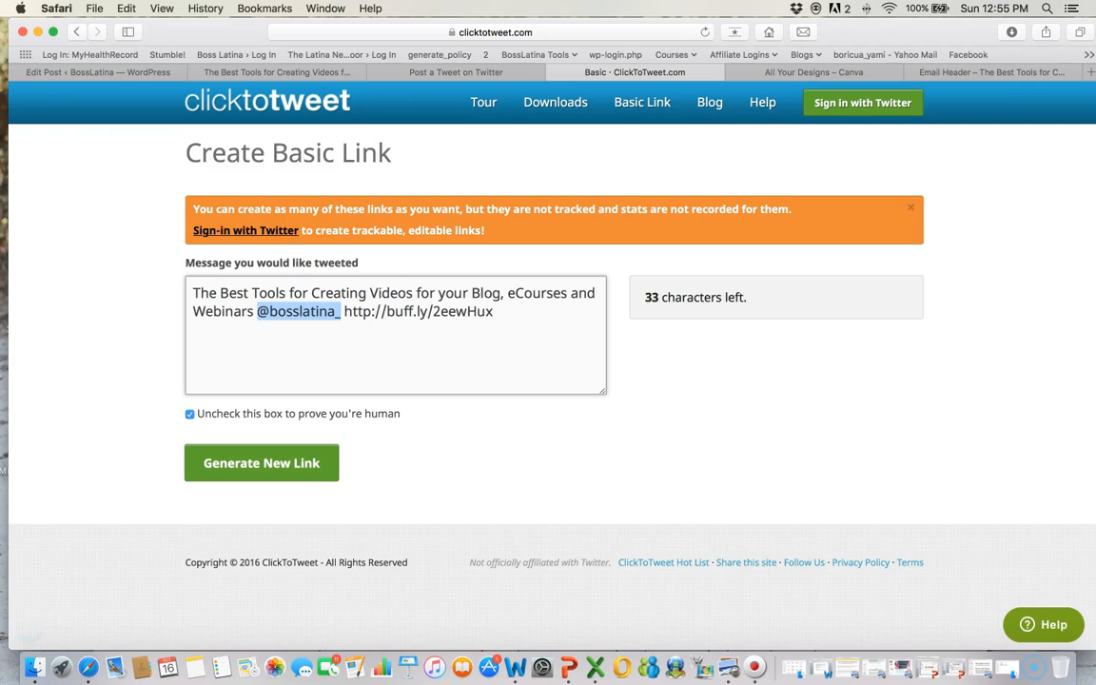
left_click(494, 312)
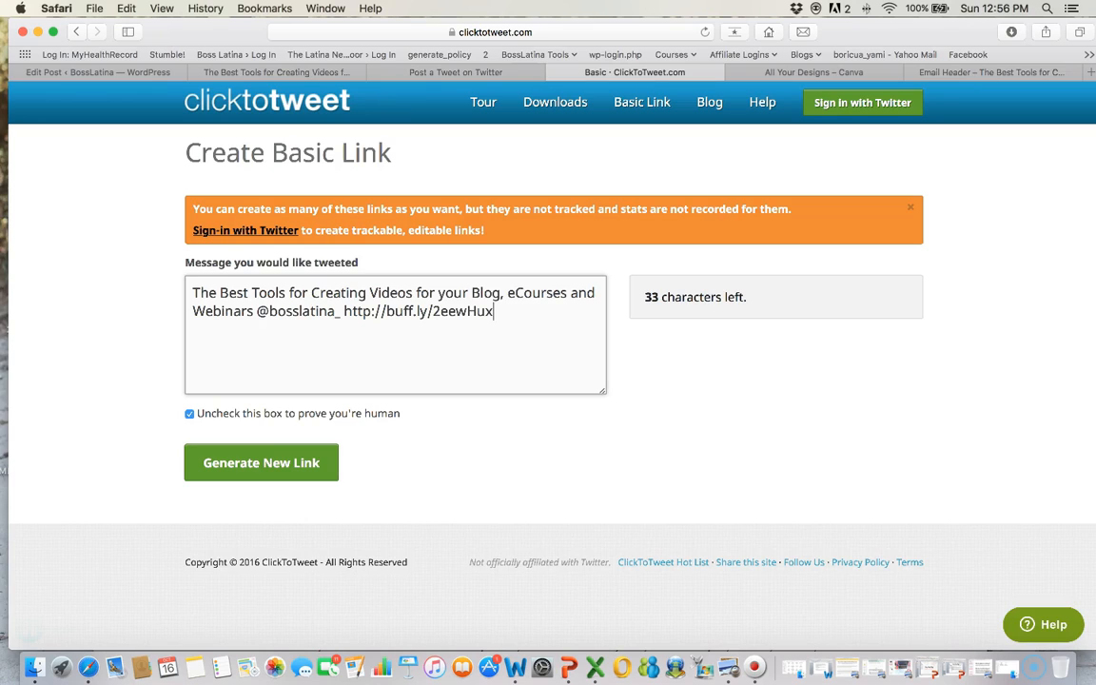
key("shift+Left")
key("shift+Left")
key("shift+Left")
key("shift+Left")
key("shift+Left")
key("shift+Left")
key("shift+Left")
key("shift+Left")
key("shift+Left")
key("shift+Left")
key("shift+Left")
key("shift+Left")
key("shift+Left")
key("shift+Left")
key("shift+Left")
key("shift+Left")
key("shift+Left")
key("shift+Left")
key("shift+Left")
key("shift+Left")
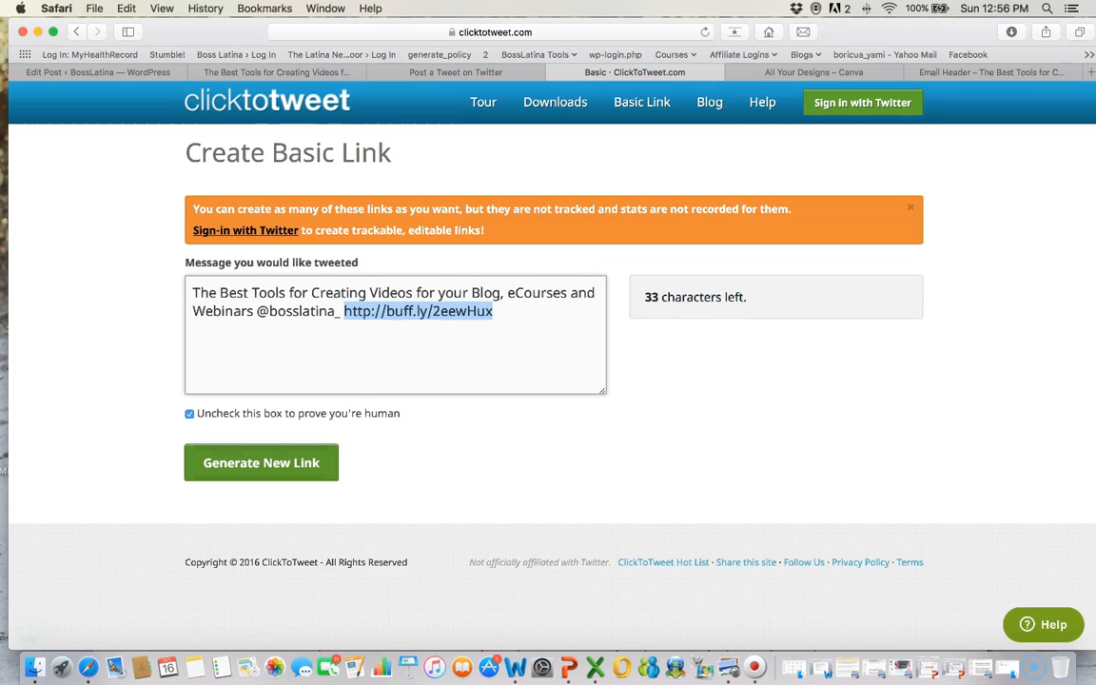
Clear the human verification checkbox, generate the new basic link and select its resulting address
left_click(189, 414)
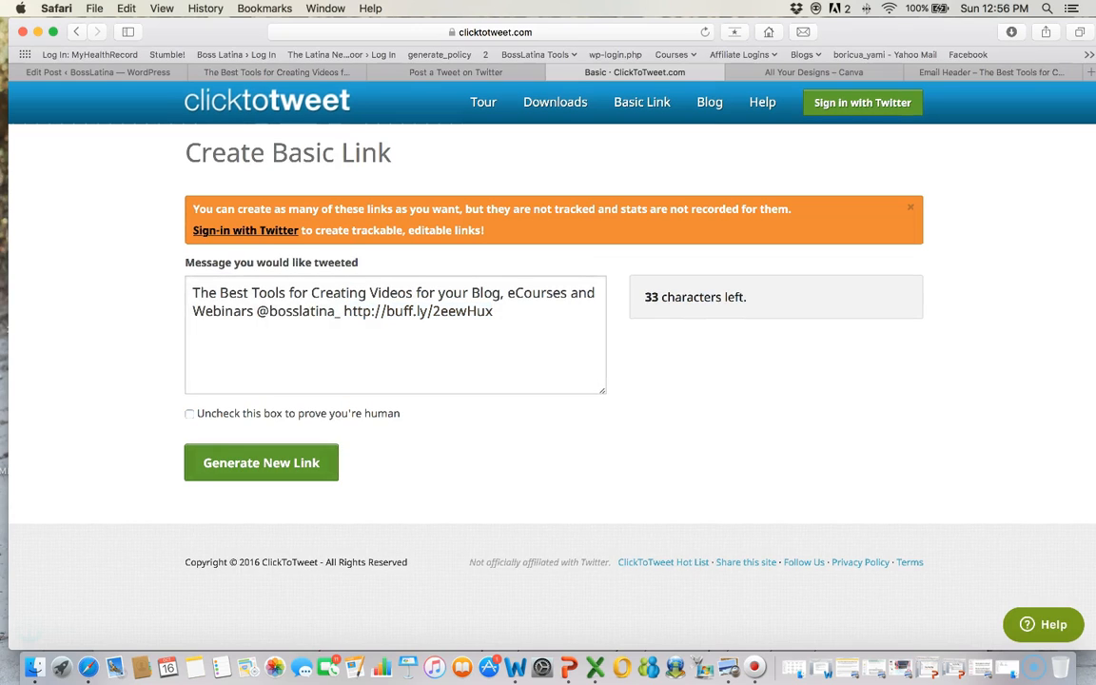
left_click(261, 462)
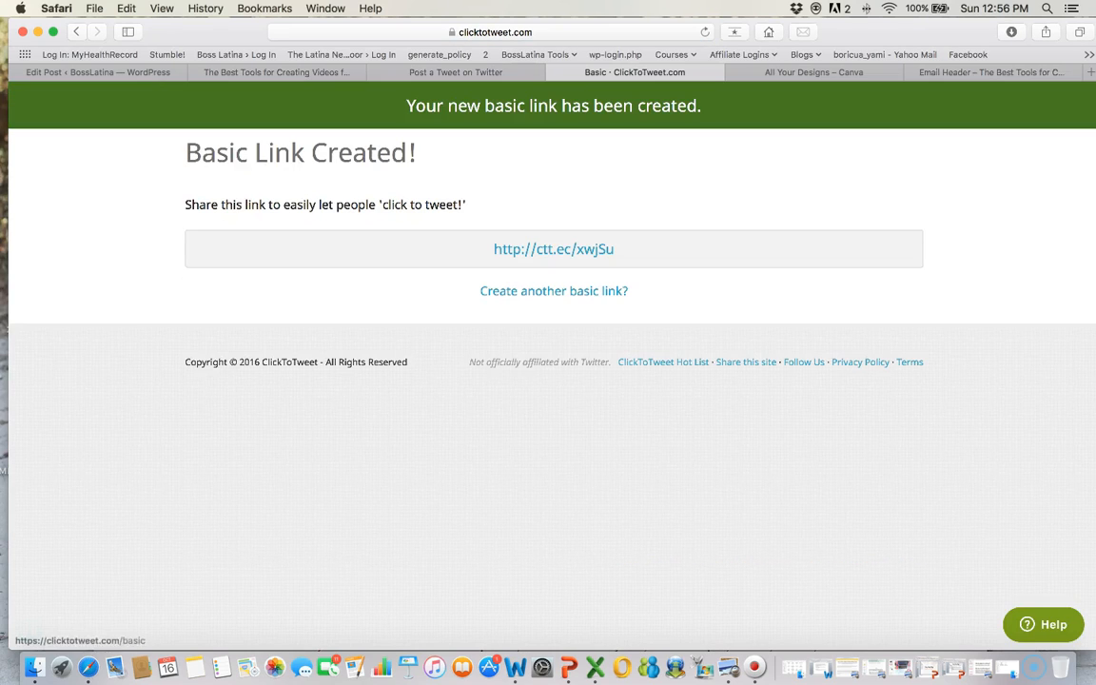
left_click_drag(616, 250, 491, 249)
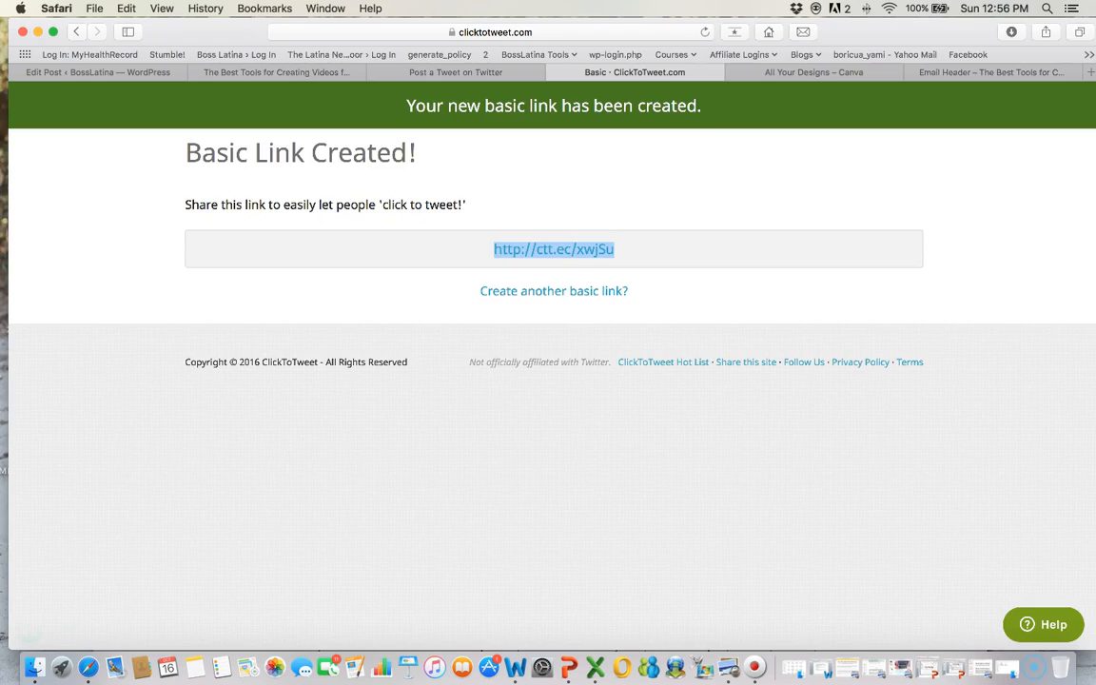
Return to the post editor and open the CLICK TO TWEET link's address for editing, leaving it without changes
left_click(275, 72)
left_click(99, 73)
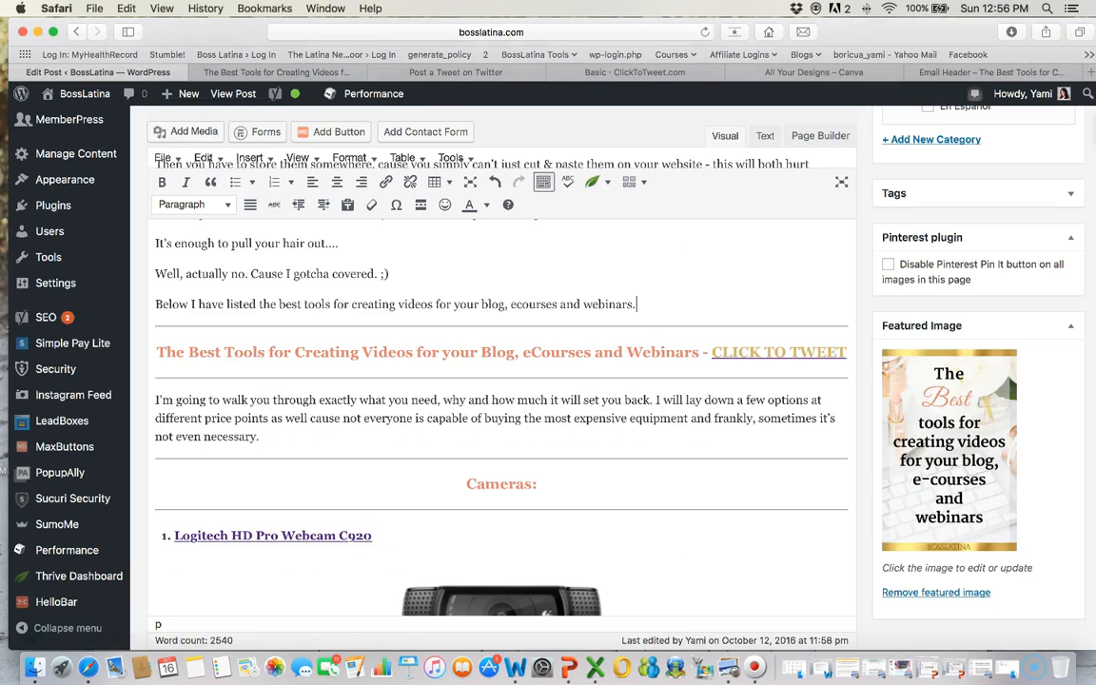
left_click(733, 352)
left_click(796, 376)
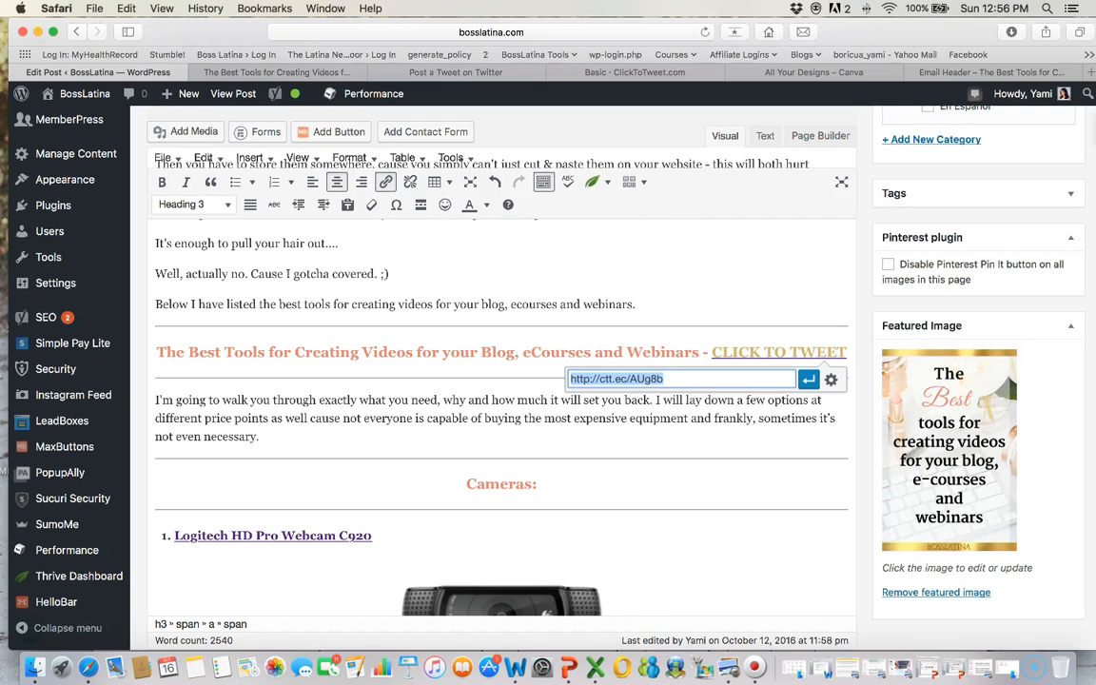
left_click(571, 438)
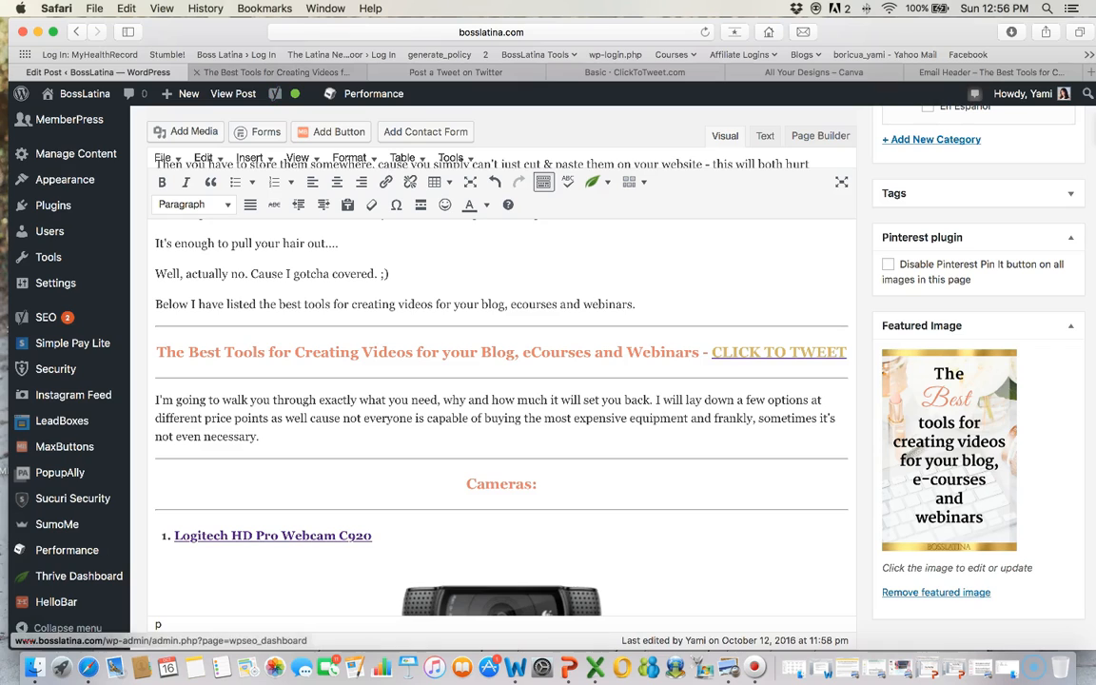
Test the CLICK TO TWEET link in the published post, review the prefilled tweet and return to the post
left_click(276, 73)
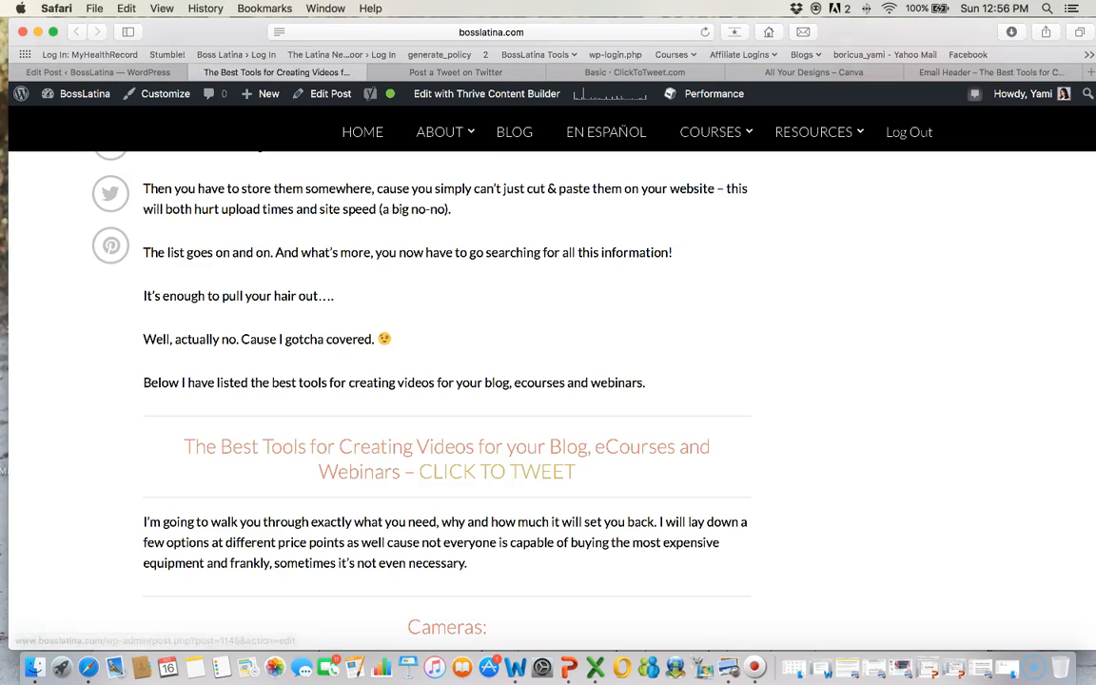
left_click(492, 470)
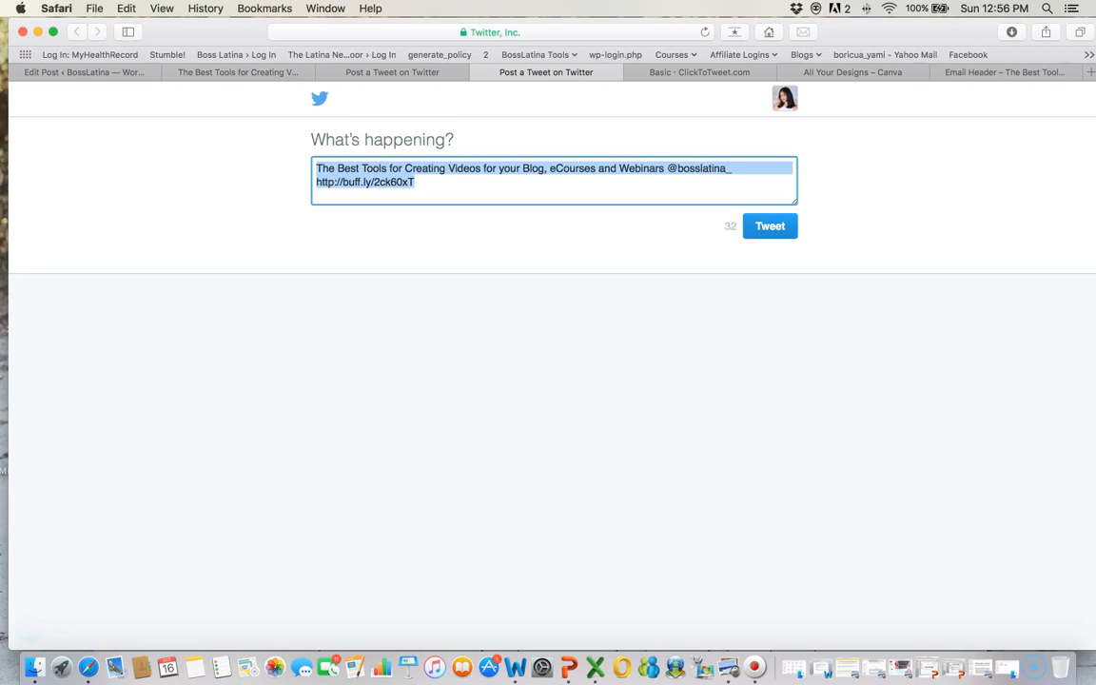
left_click(478, 72)
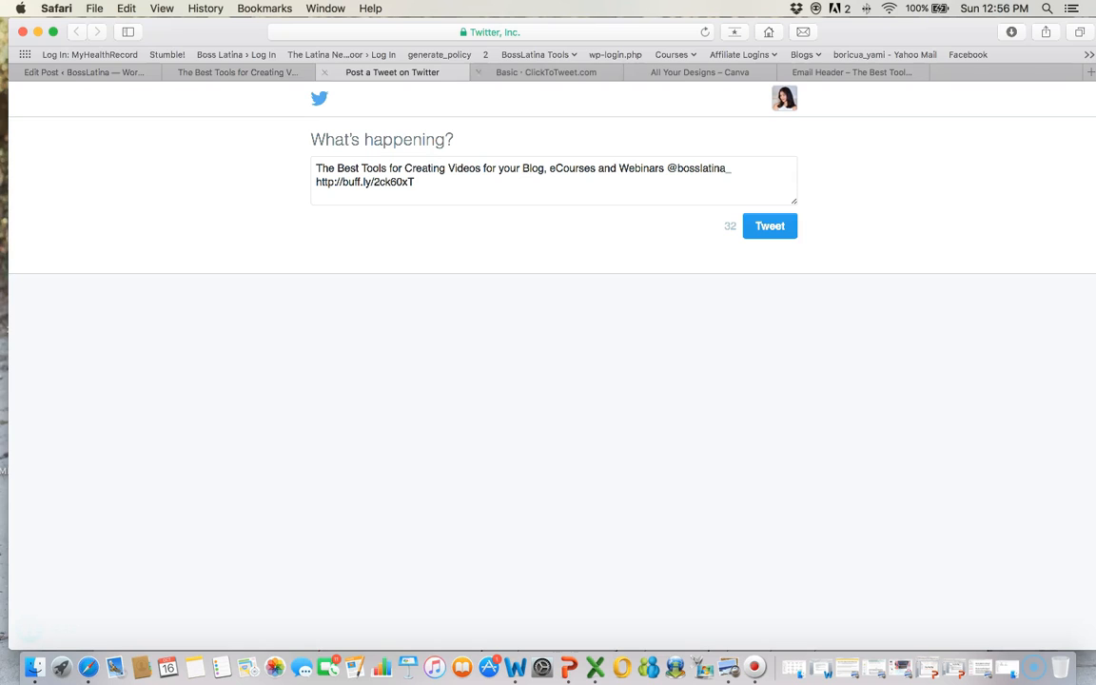
left_click(238, 71)
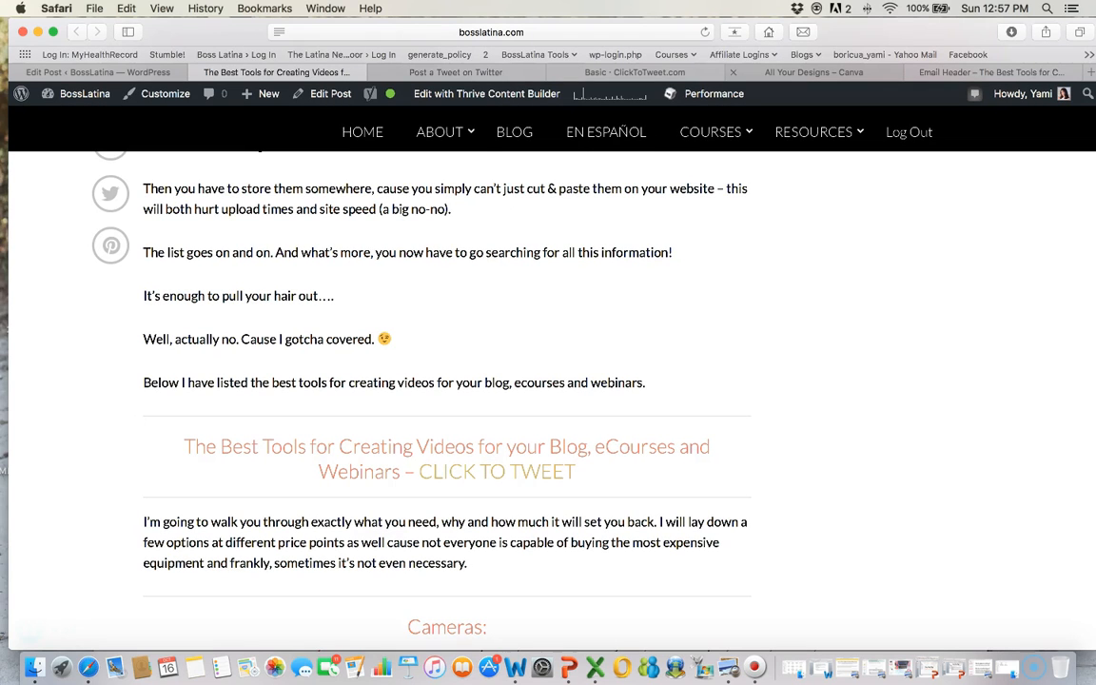
Switch to Canva and browse the full range of design types down to the Social Media & Email Headers group
left_click(814, 72)
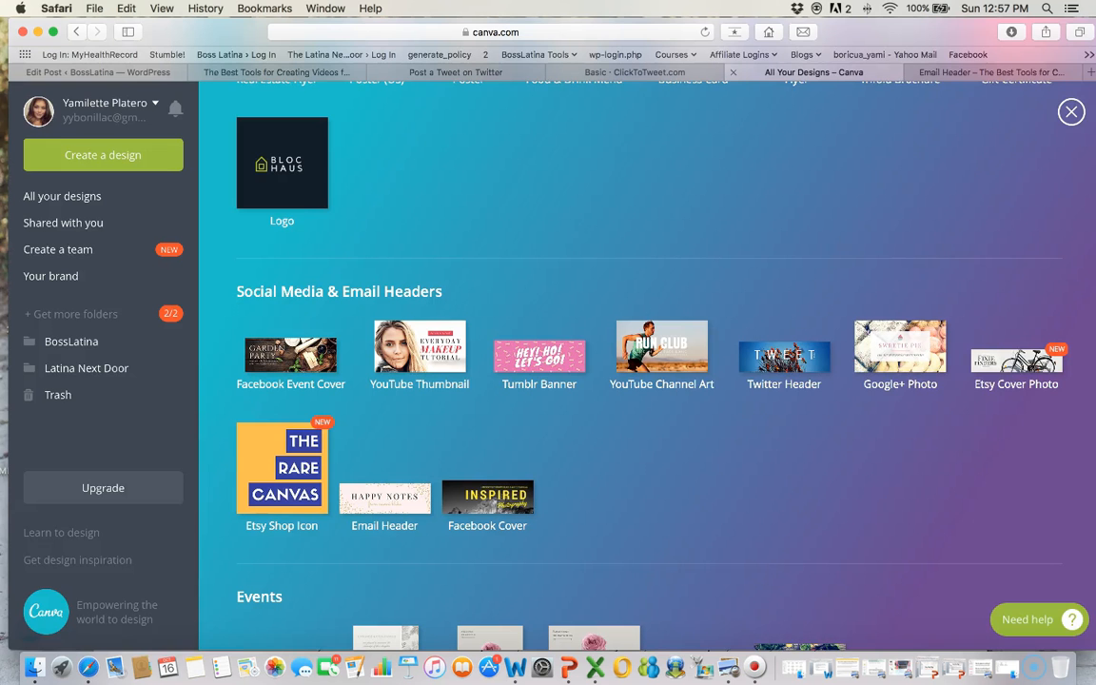
scroll(647, 362, "up", 15)
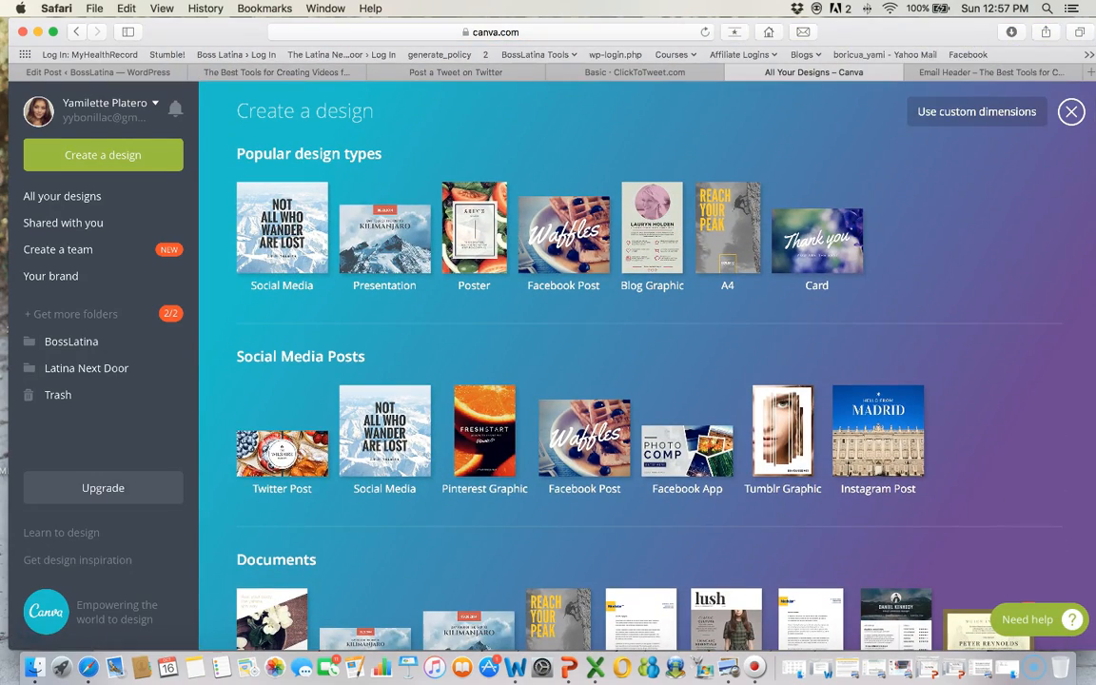
left_click(1071, 112)
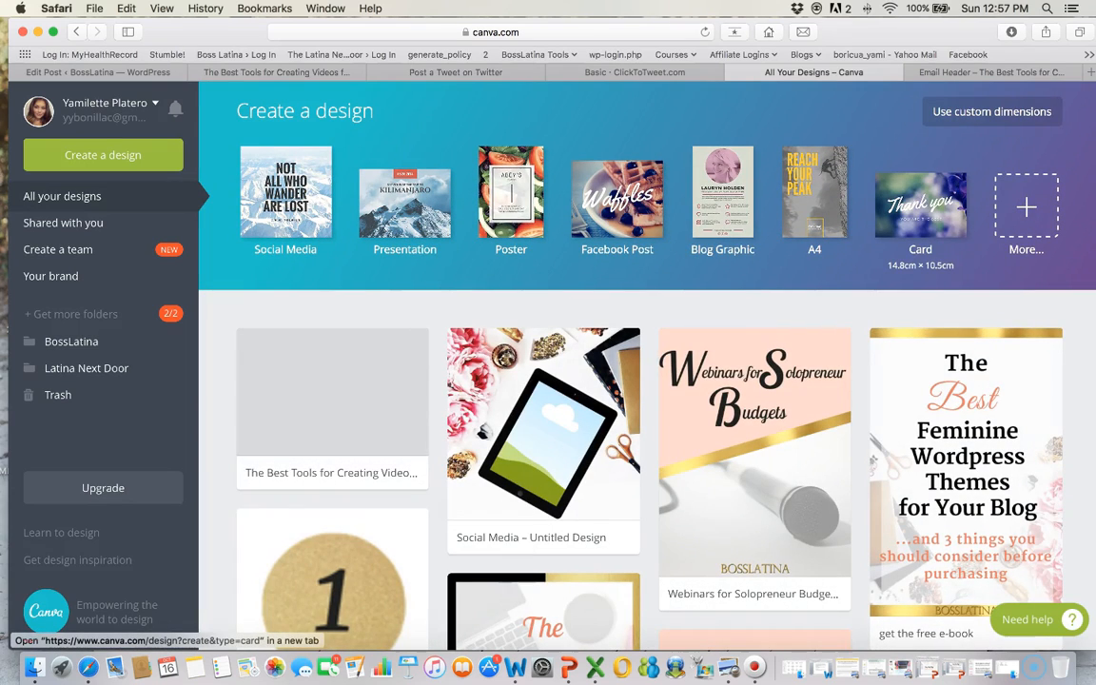
left_click(1025, 206)
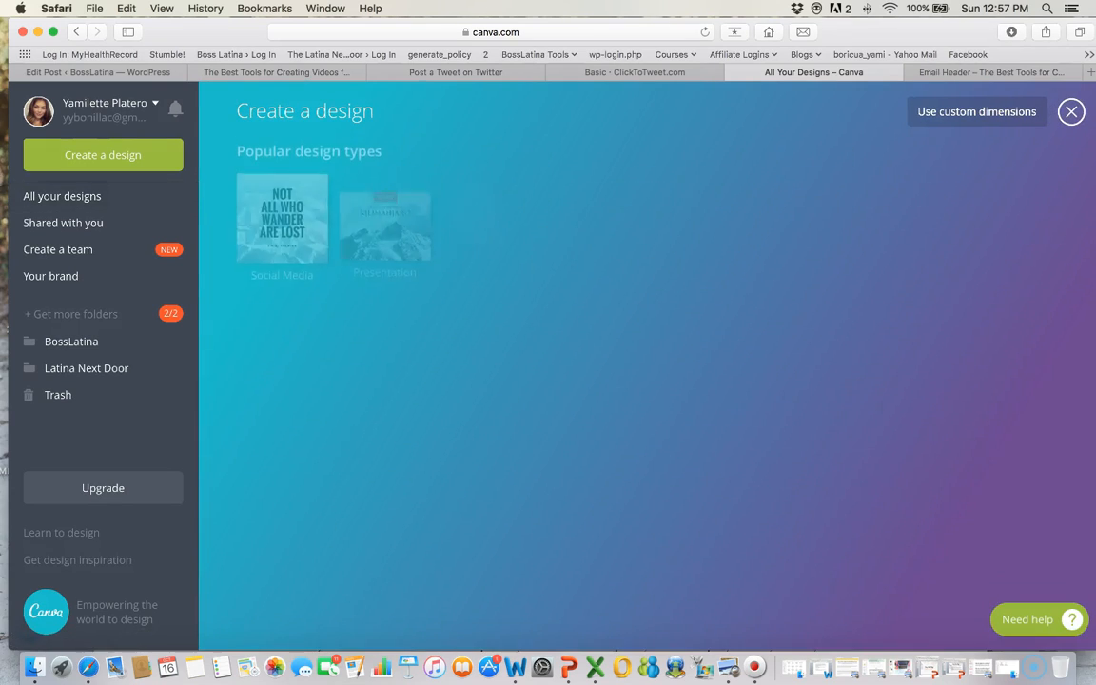
scroll(646, 381, "down", 10)
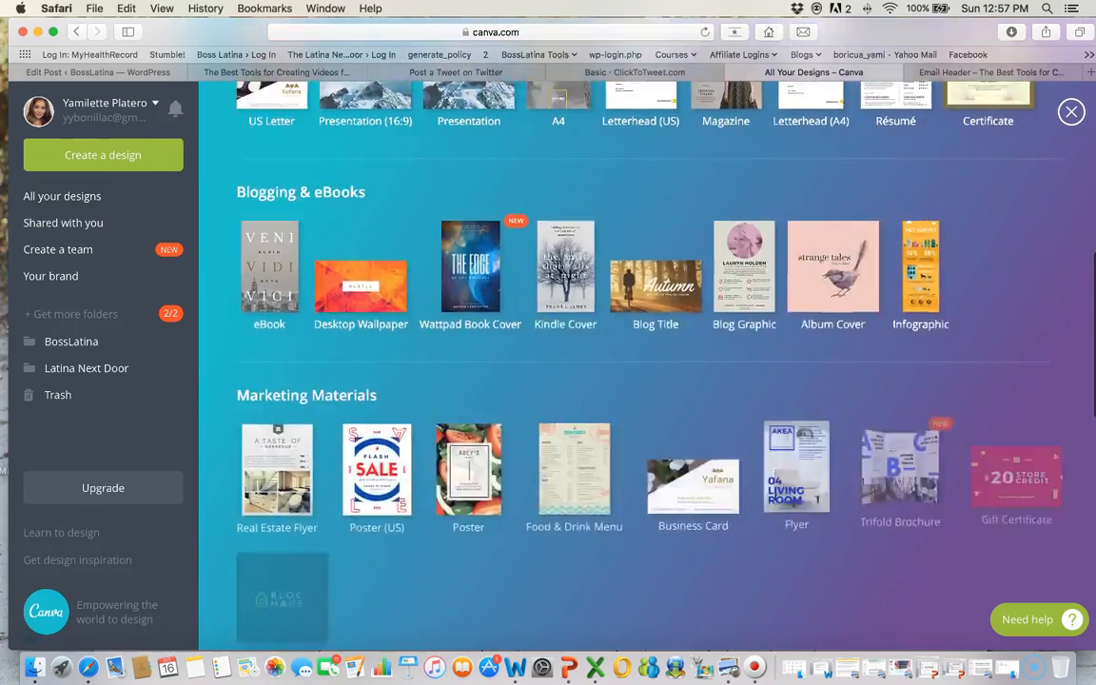
scroll(417, 368, "down", 6)
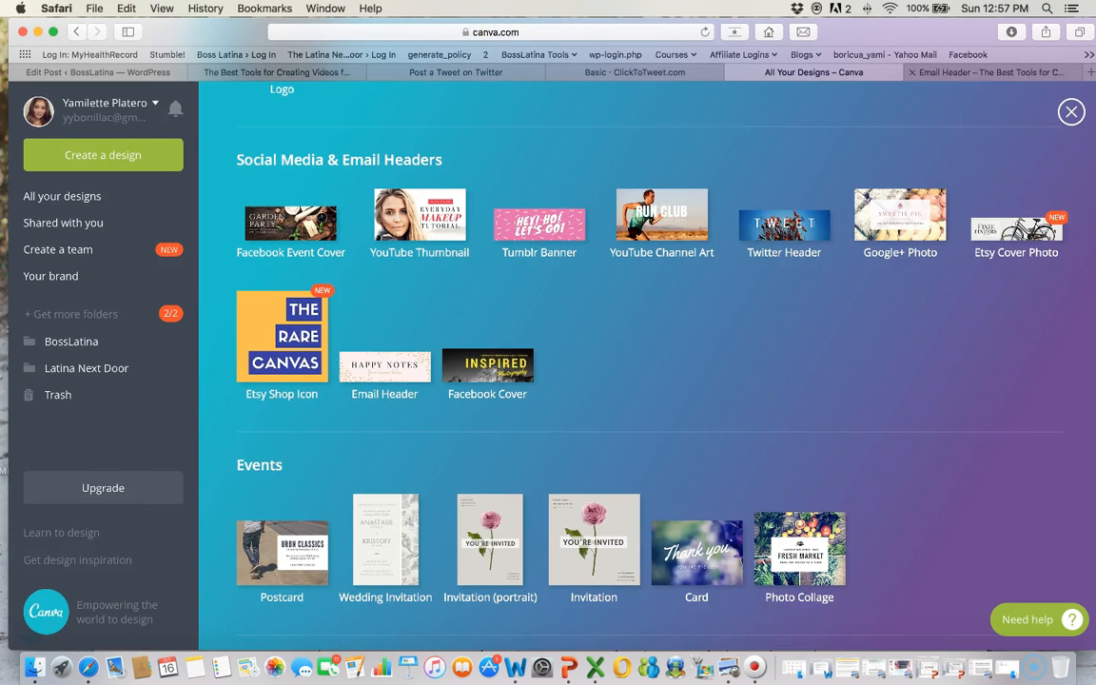
Open the email header design "The Best Tools for Creating Videos for Your Blog" and give its first page a light peach background
left_click(990, 72)
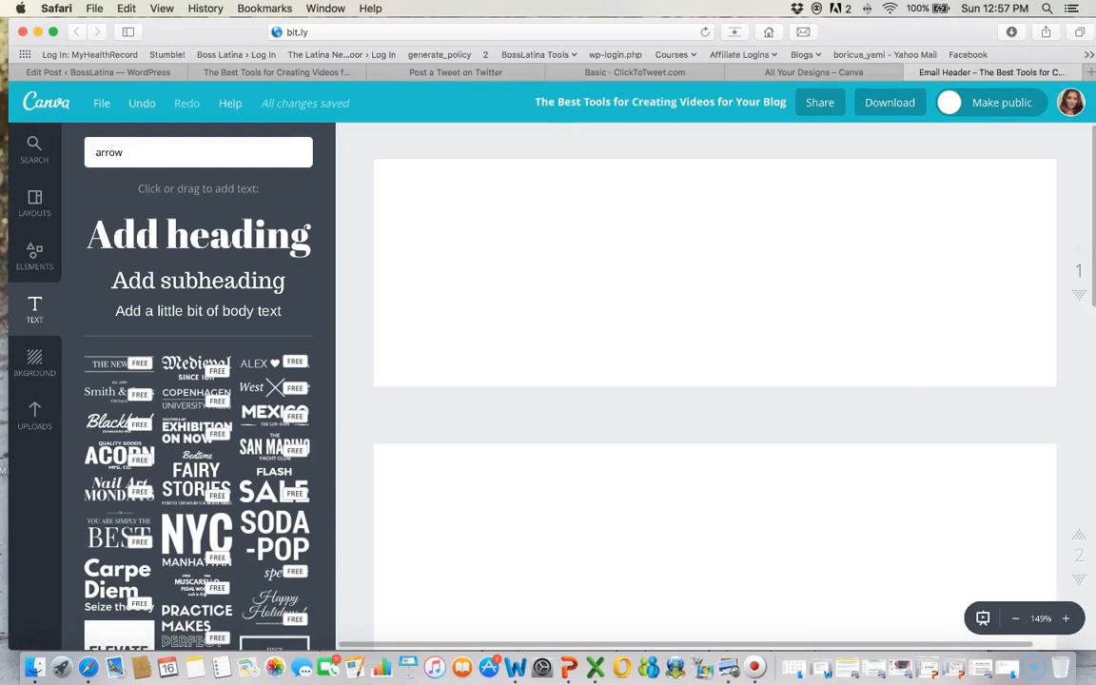
left_click(35, 362)
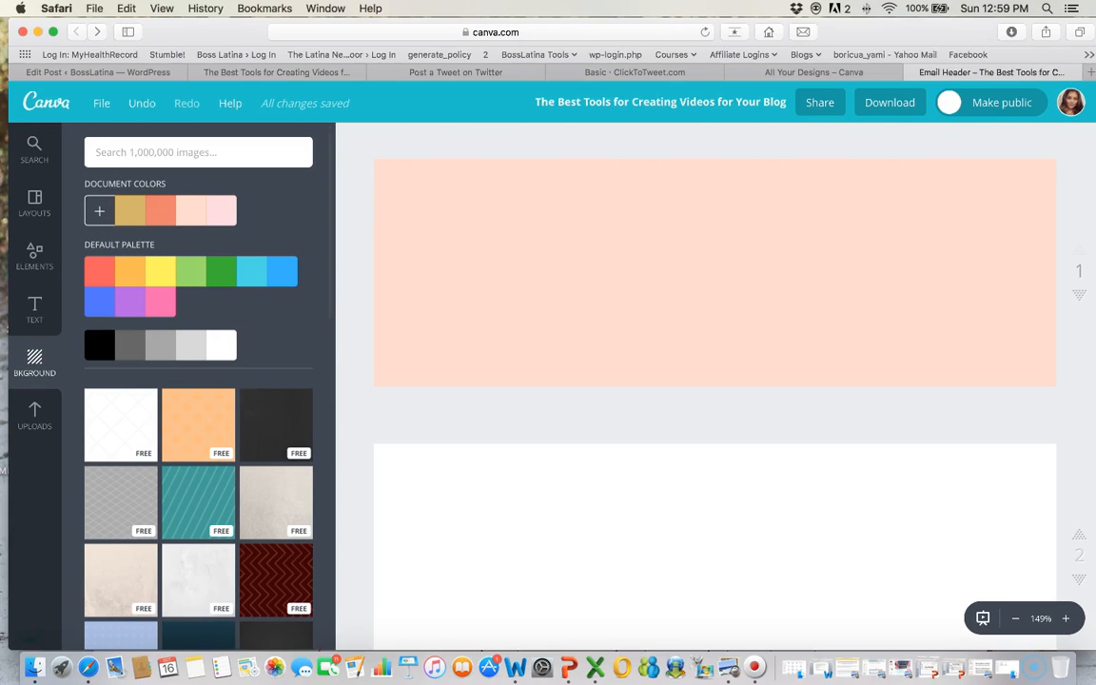
Search the images for "twitter", insert the free plain blue bird, shrink it and place it on the left side of the banner
left_click(35, 150)
type("twitter")
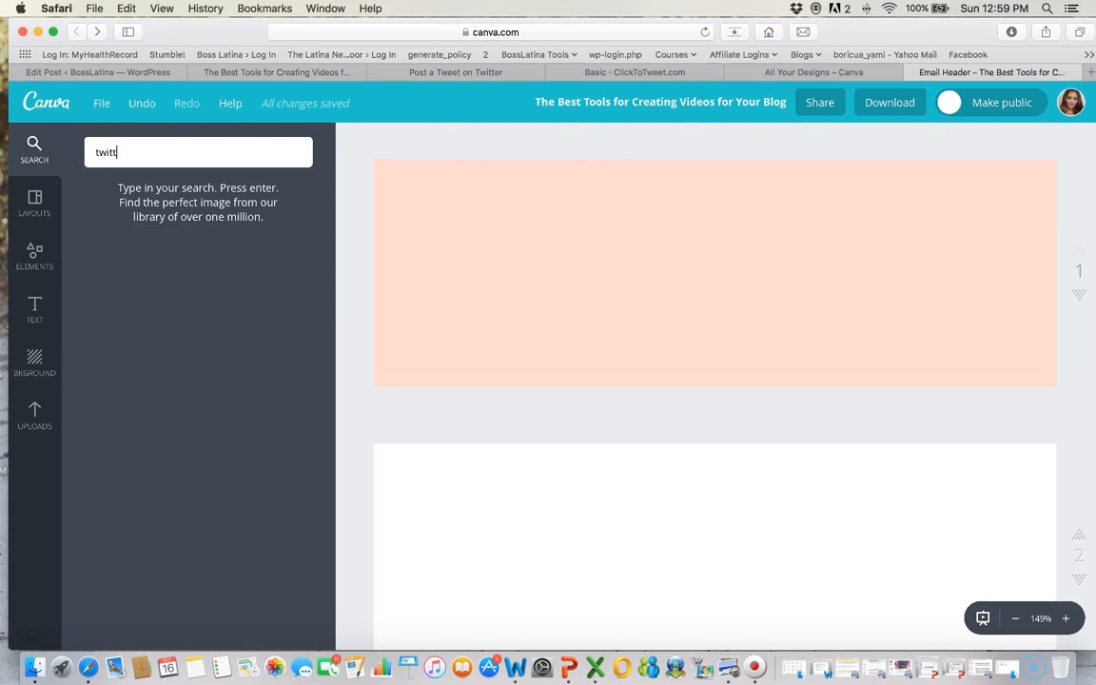
key("Return")
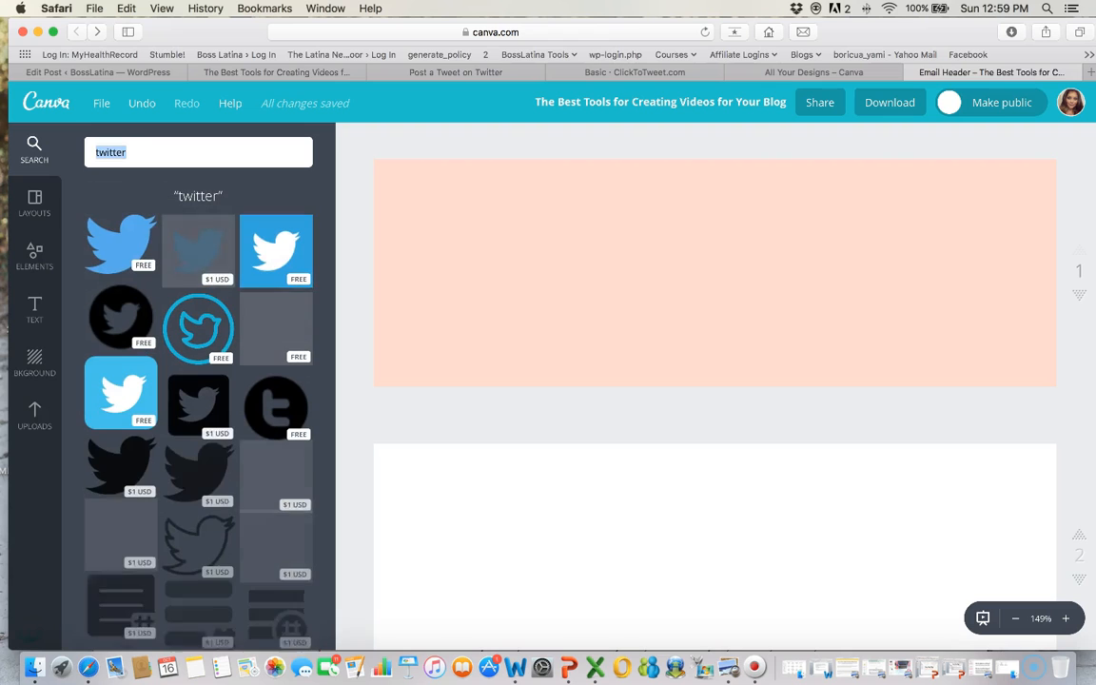
left_click(120, 243)
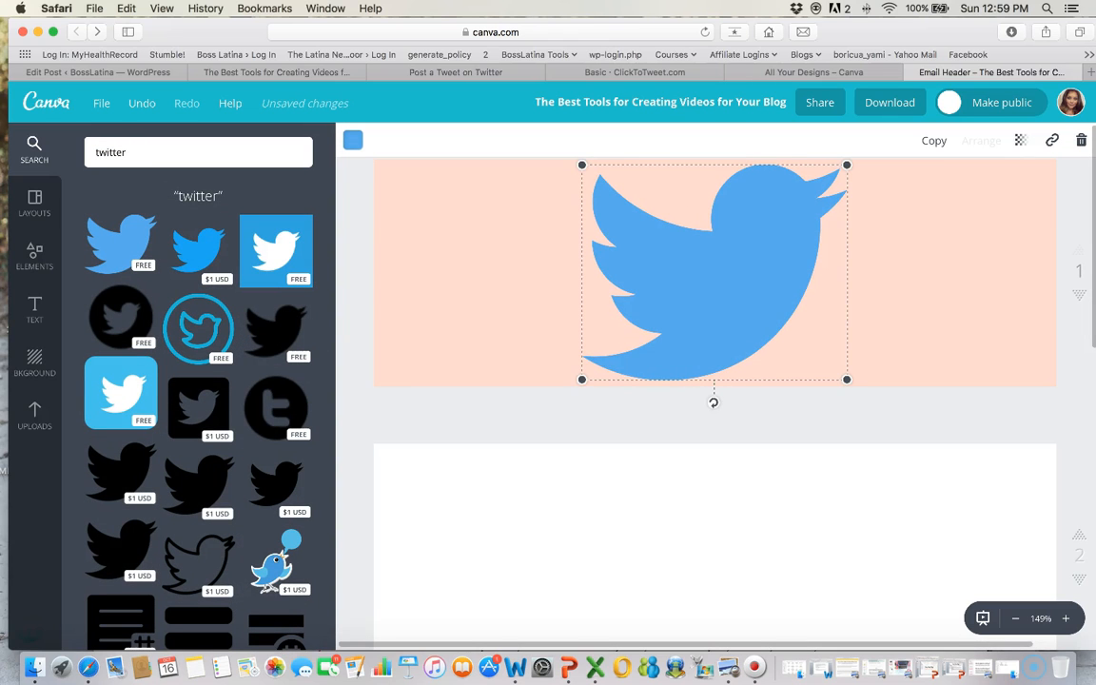
left_click_drag(846, 166, 722, 266)
left_click_drag(661, 313, 493, 253)
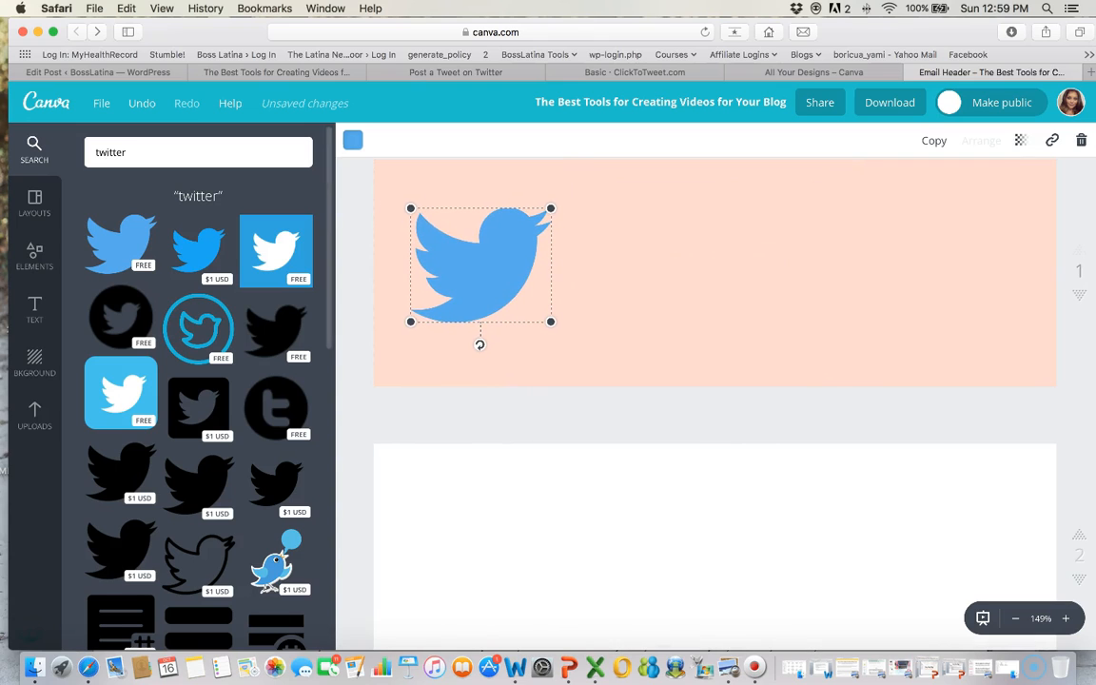
Recolour the Twitter bird with the coral document colour
left_click(352, 140)
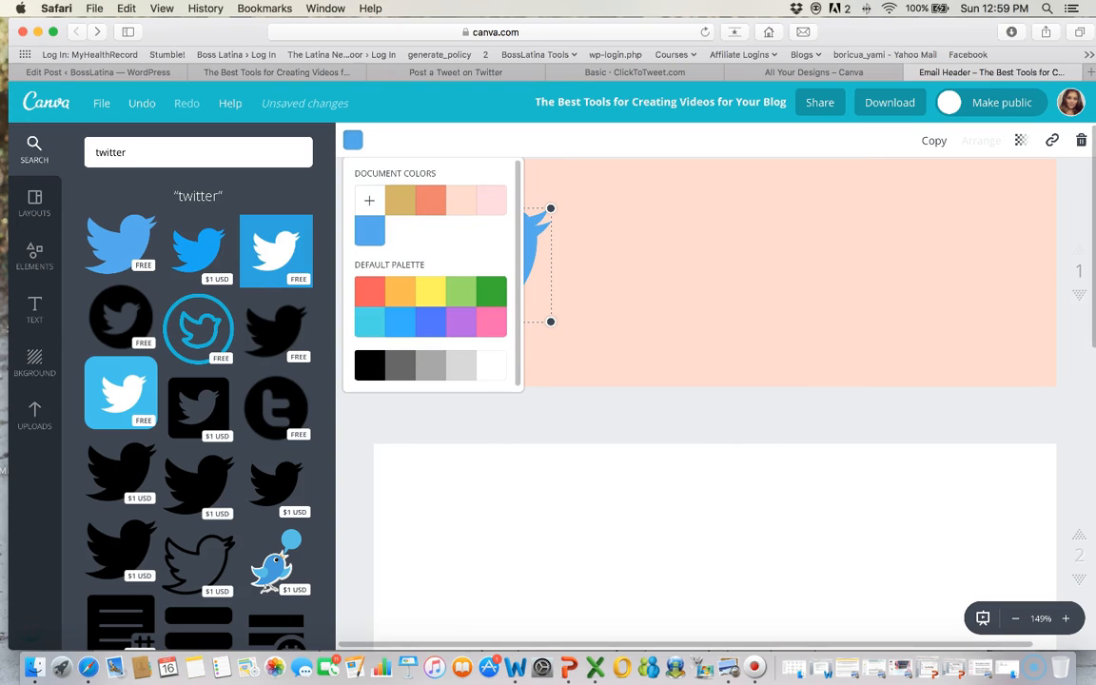
left_click(430, 199)
left_click(457, 415)
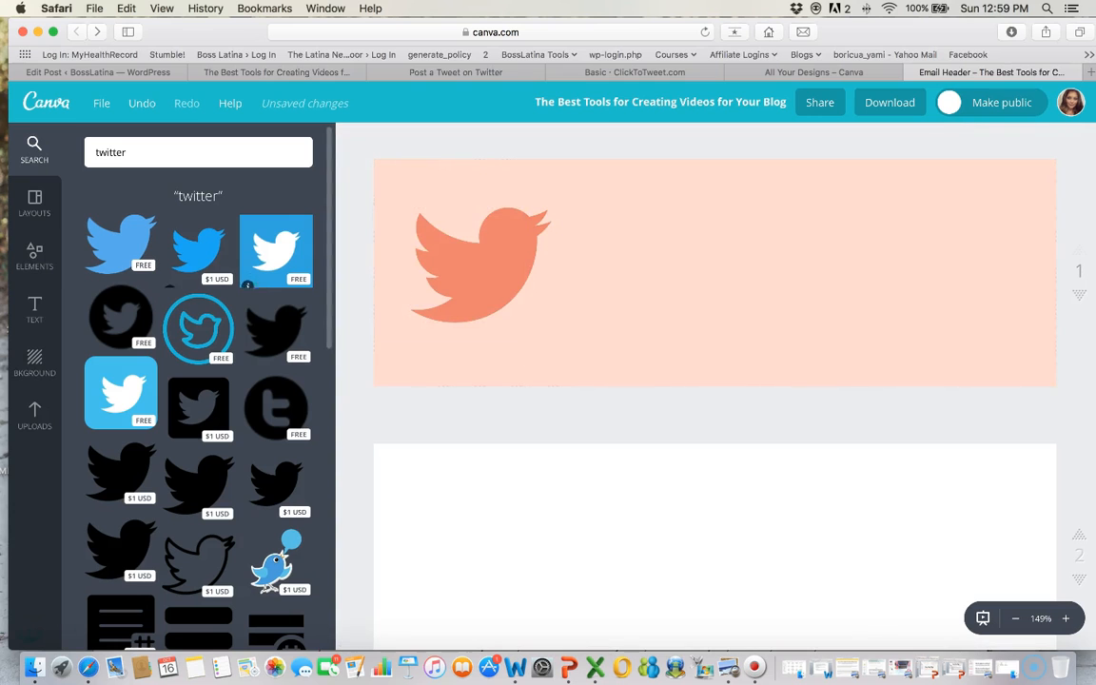
Add a heading to the banner with the quoted text "The Best Tools for Creating Vidoes for your Blog!"
left_click(34, 362)
left_click(34, 310)
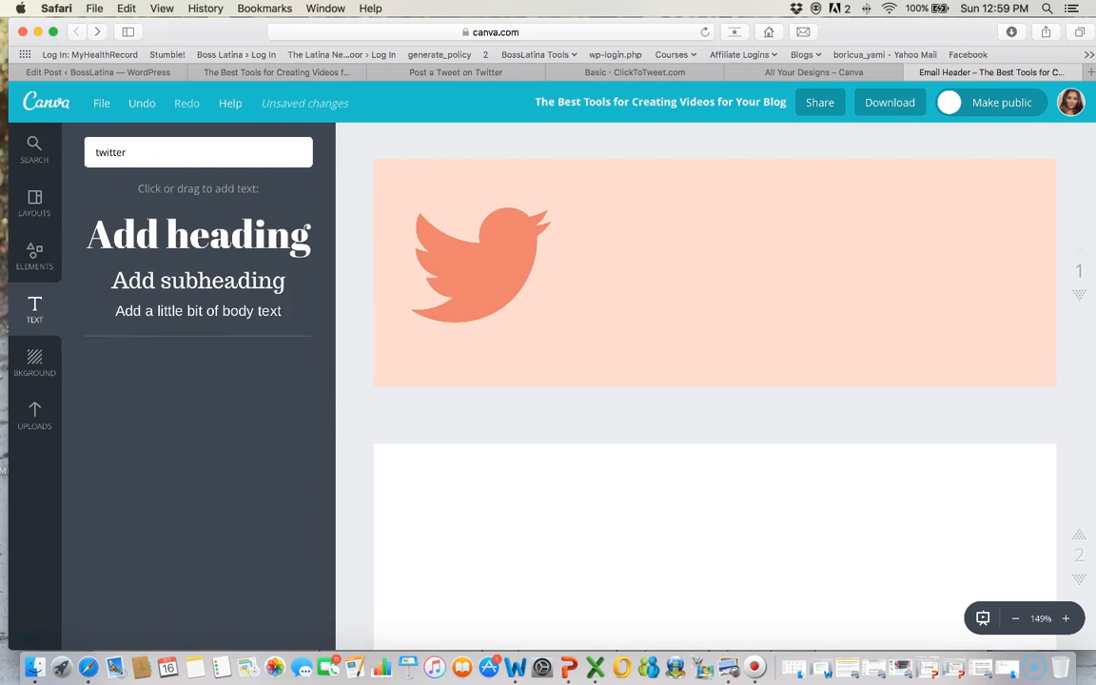
left_click(199, 235)
double_click(780, 320)
left_click_drag(662, 320, 533, 320)
type("\"th")
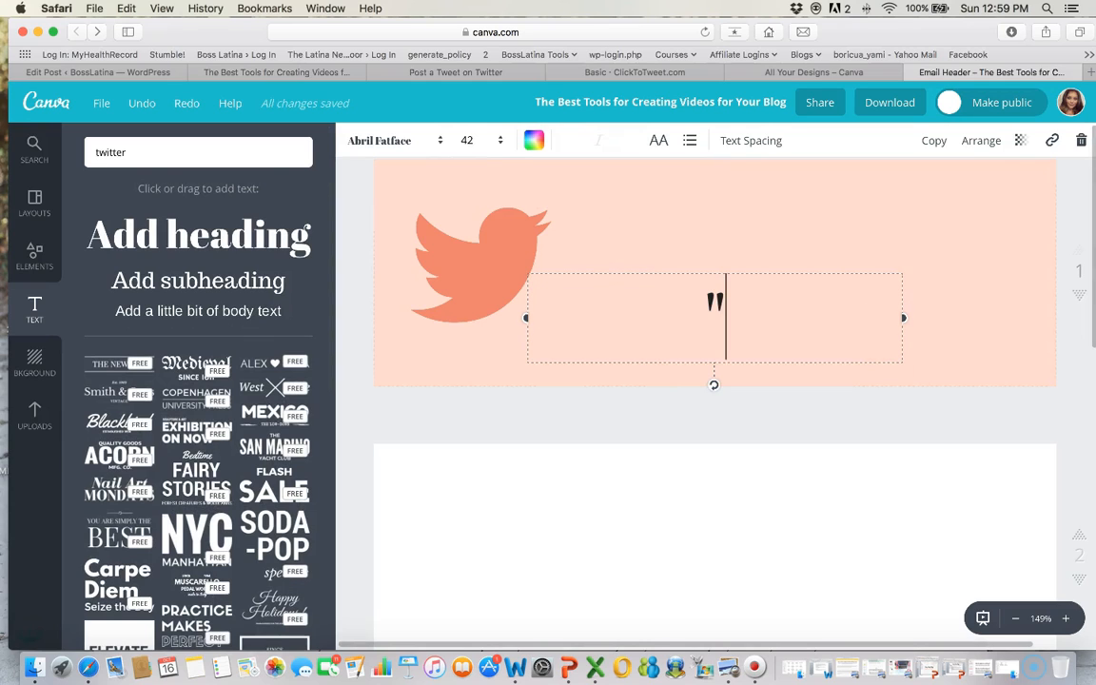
key("BackSpace")
key("BackSpace")
type("The Best ")
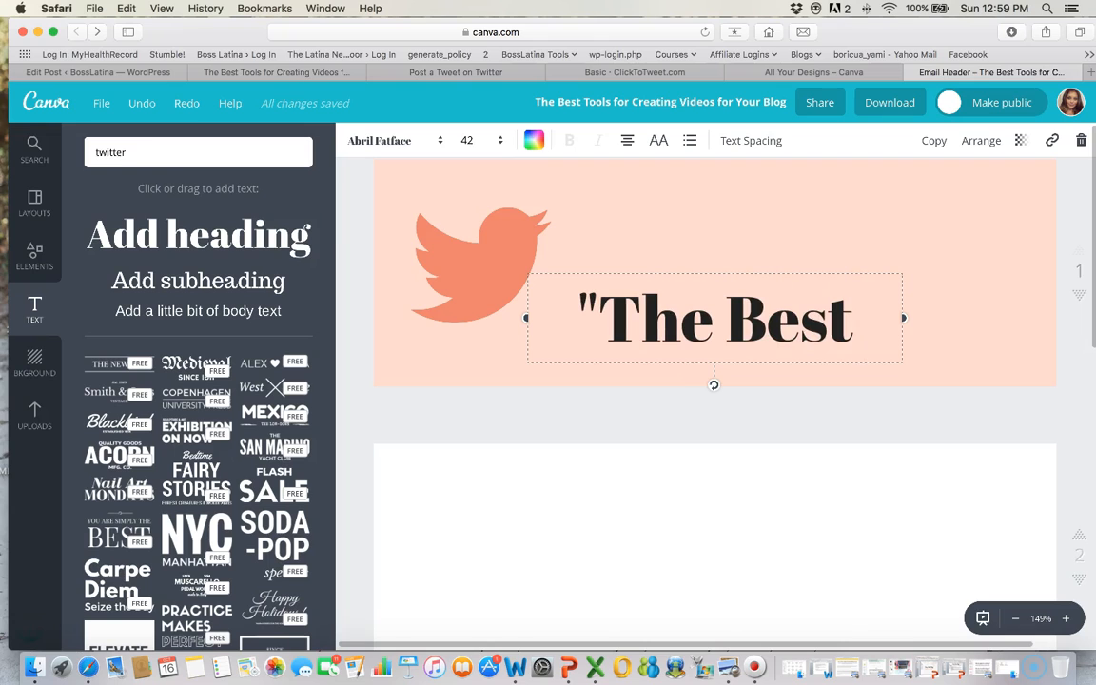
type("Tools for")
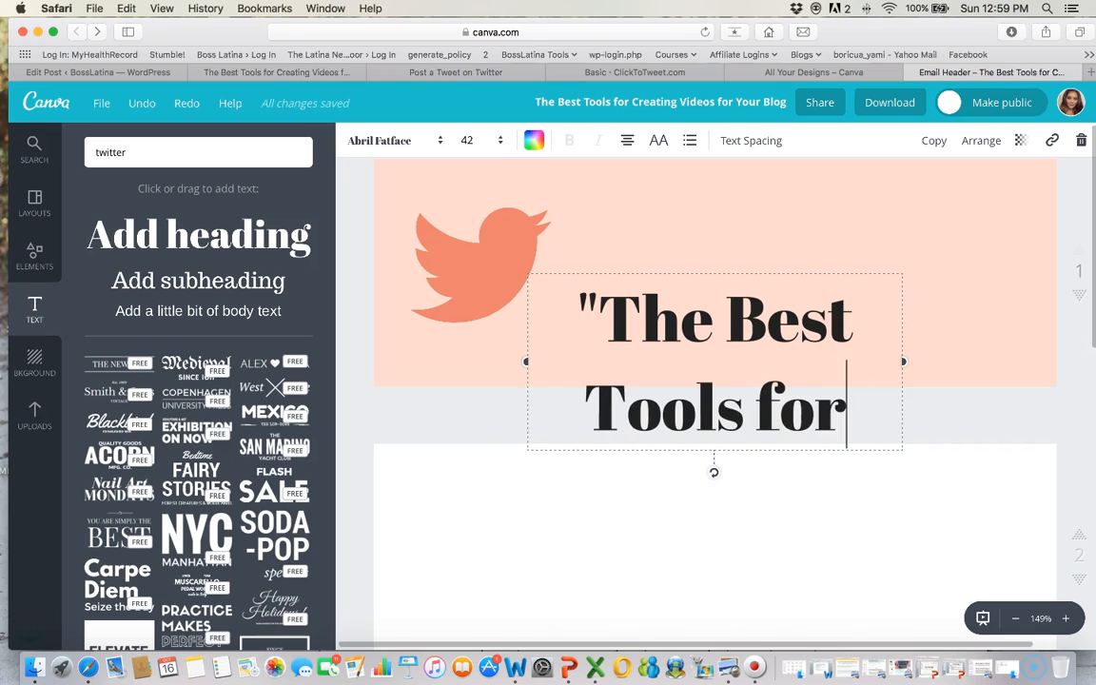
type(" Creating Vidoes for yo")
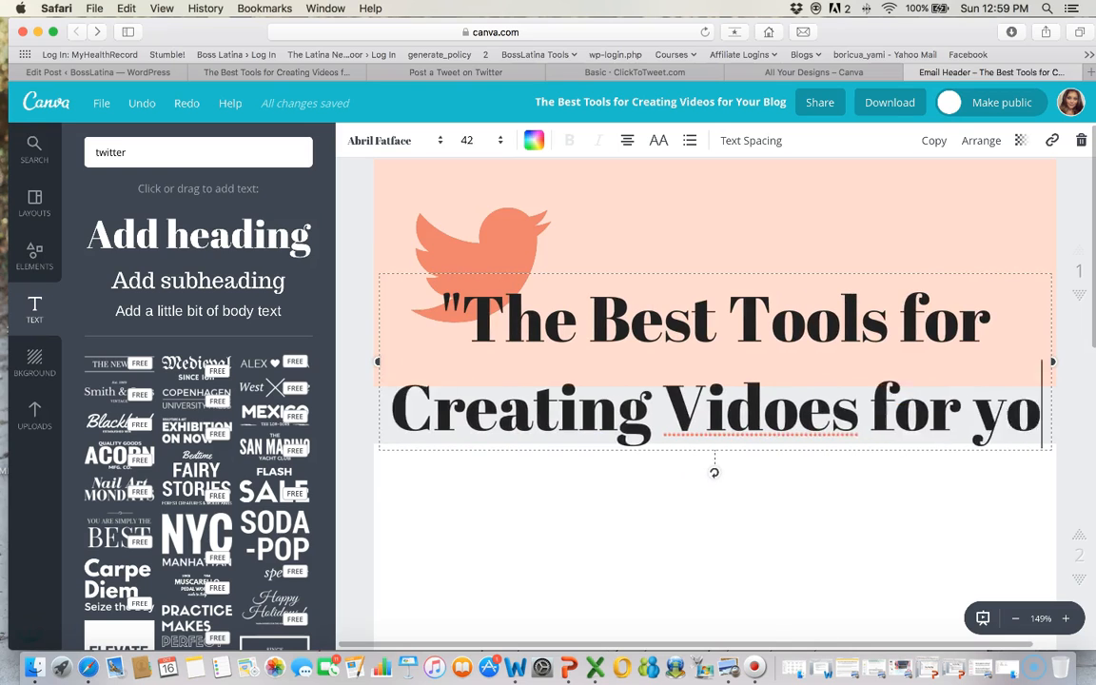
type("ur Blog!\"")
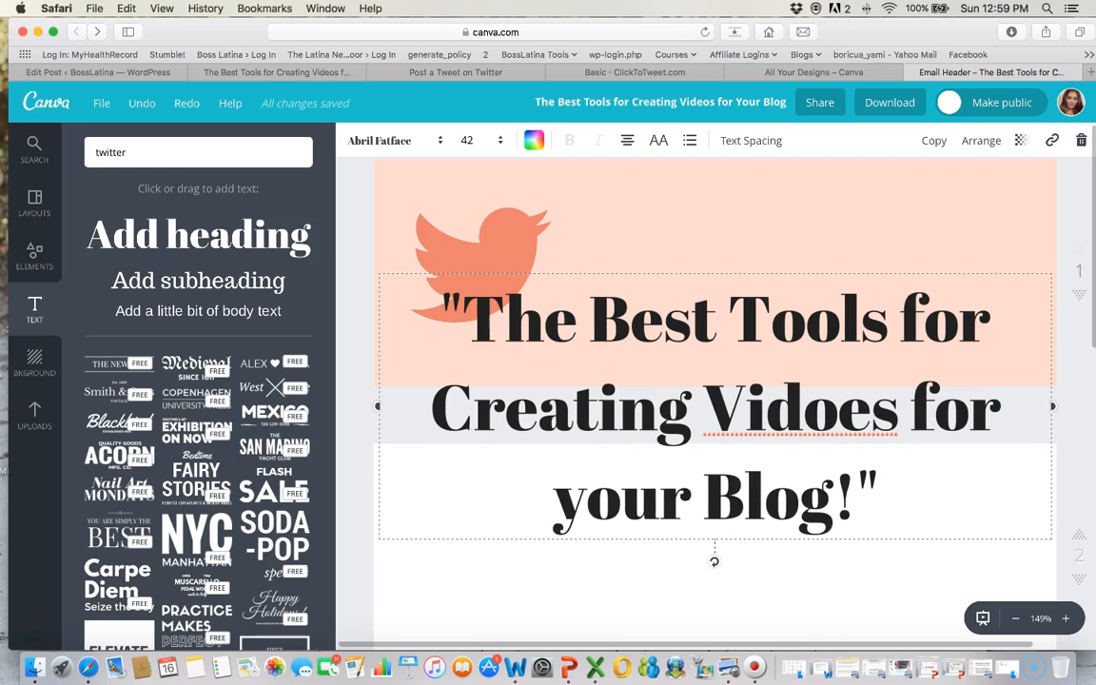
Correct the misspelled word "Vidoes" in the heading to "Videos"
left_click(807, 409)
key("Right")
key("BackSpace")
key("Right")
type("o")
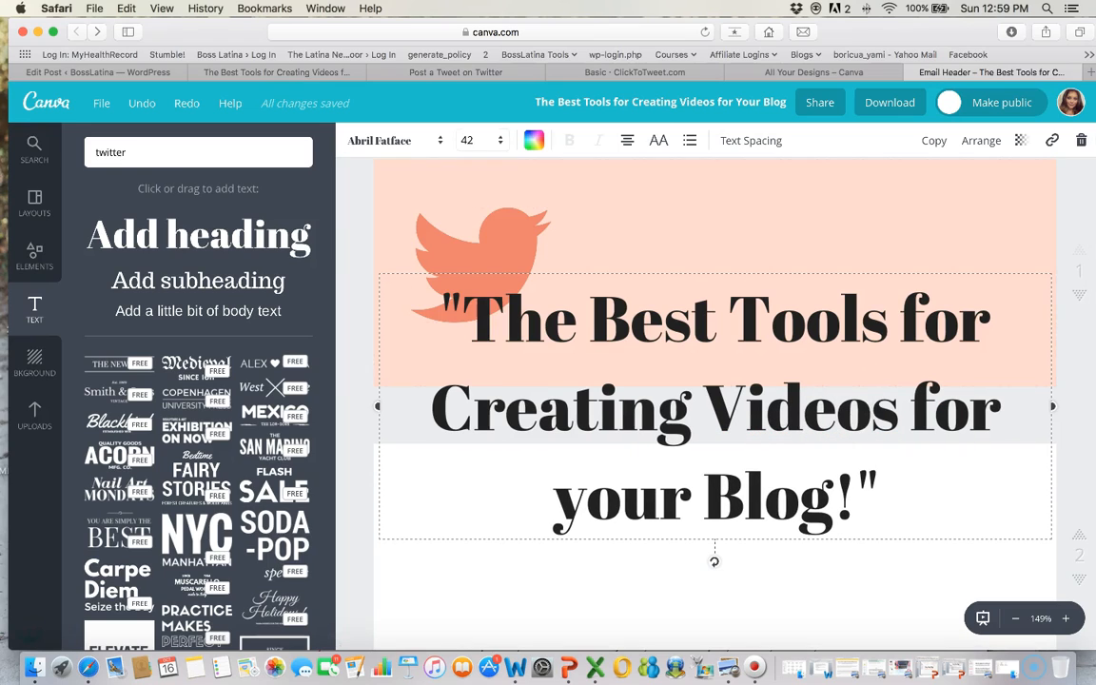
Set the heading's font size to 28 and its font to Merriweather
left_click(481, 140)
left_click(470, 283)
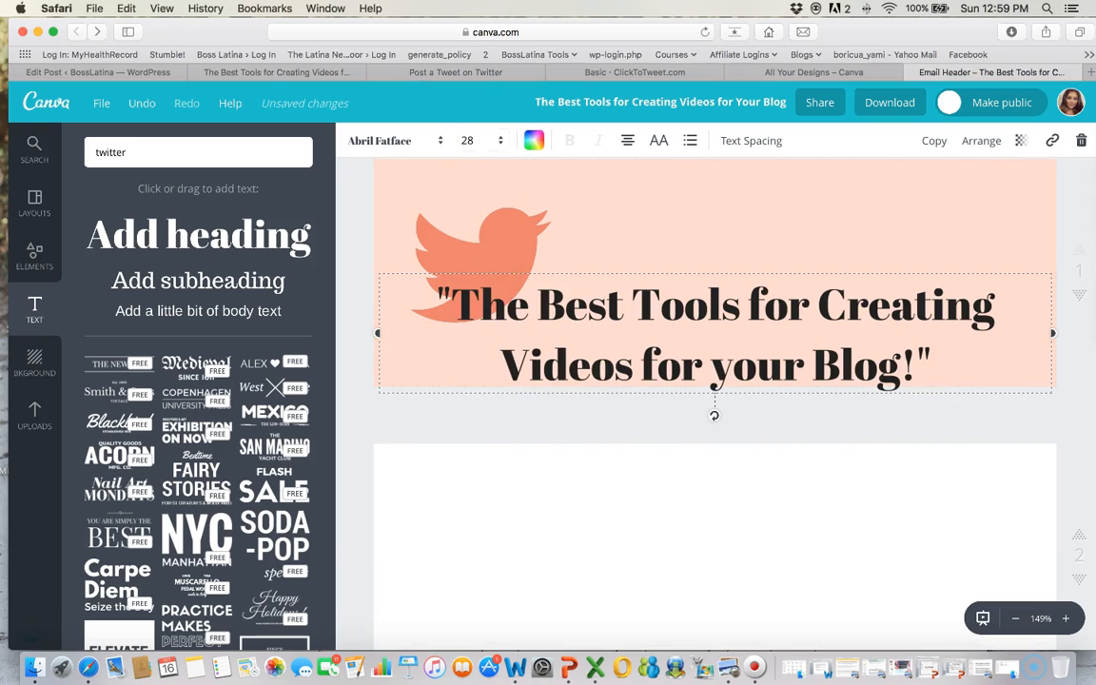
left_click(390, 139)
scroll(466, 343, "down", 10)
scroll(413, 358, "down", 10)
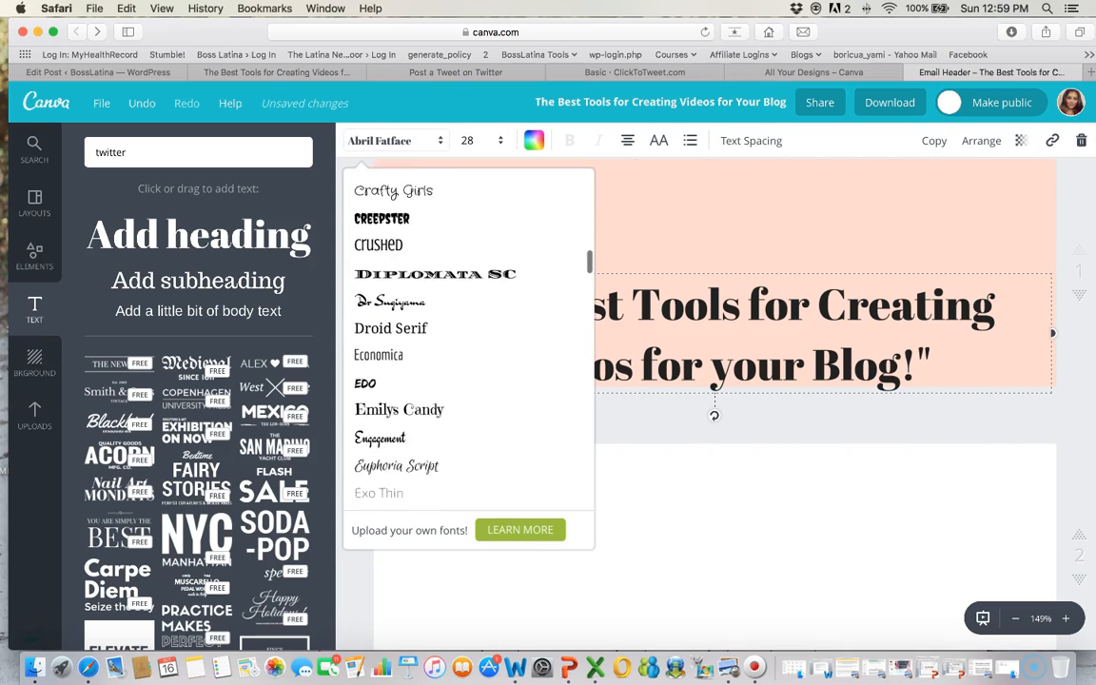
scroll(467, 343, "down", 10)
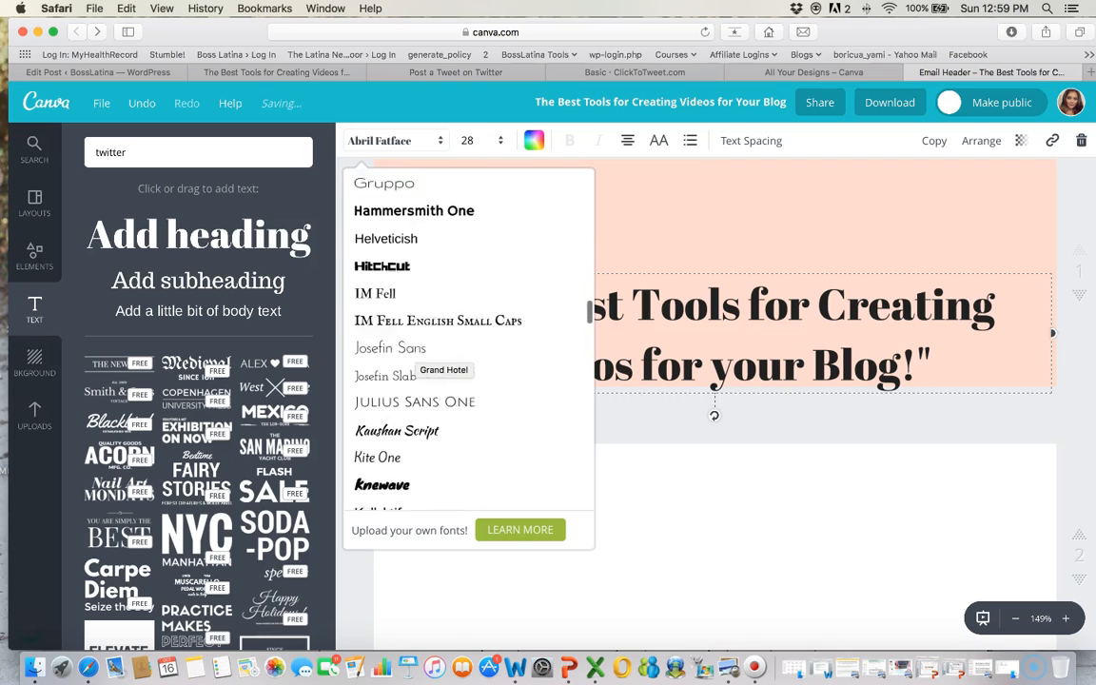
scroll(424, 359, "down", 3)
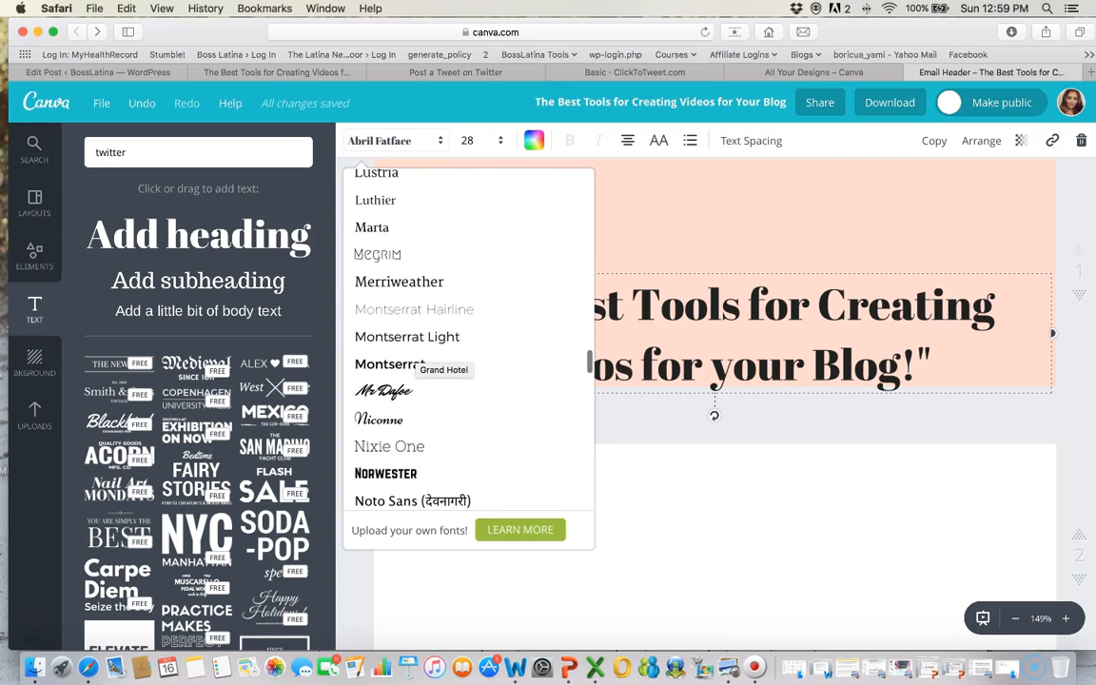
left_click(400, 281)
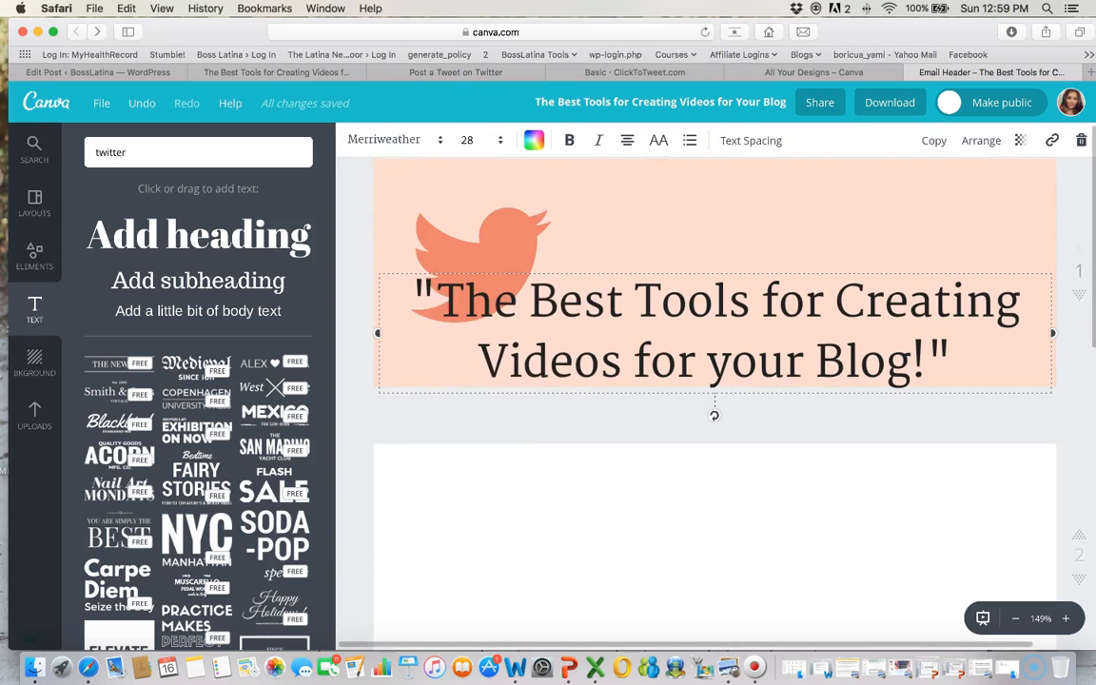
Tighten the heading's text spacing to a letter spacing of -10 and a line height of 1.12
left_click(751, 140)
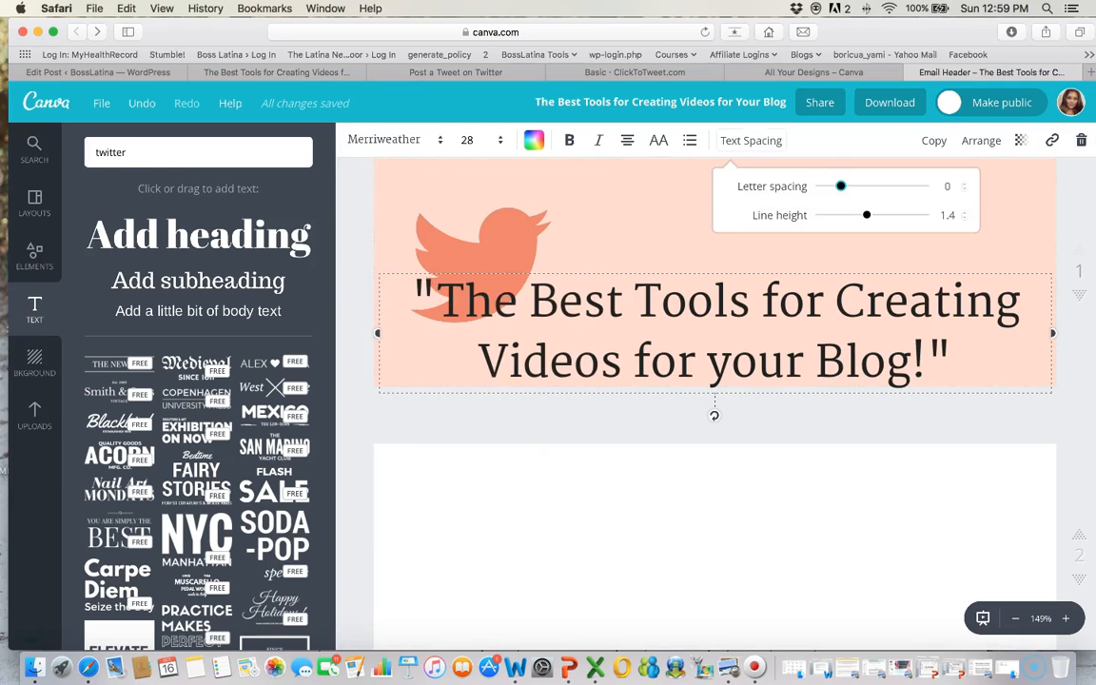
left_click(840, 187)
left_click_drag(867, 215, 852, 215)
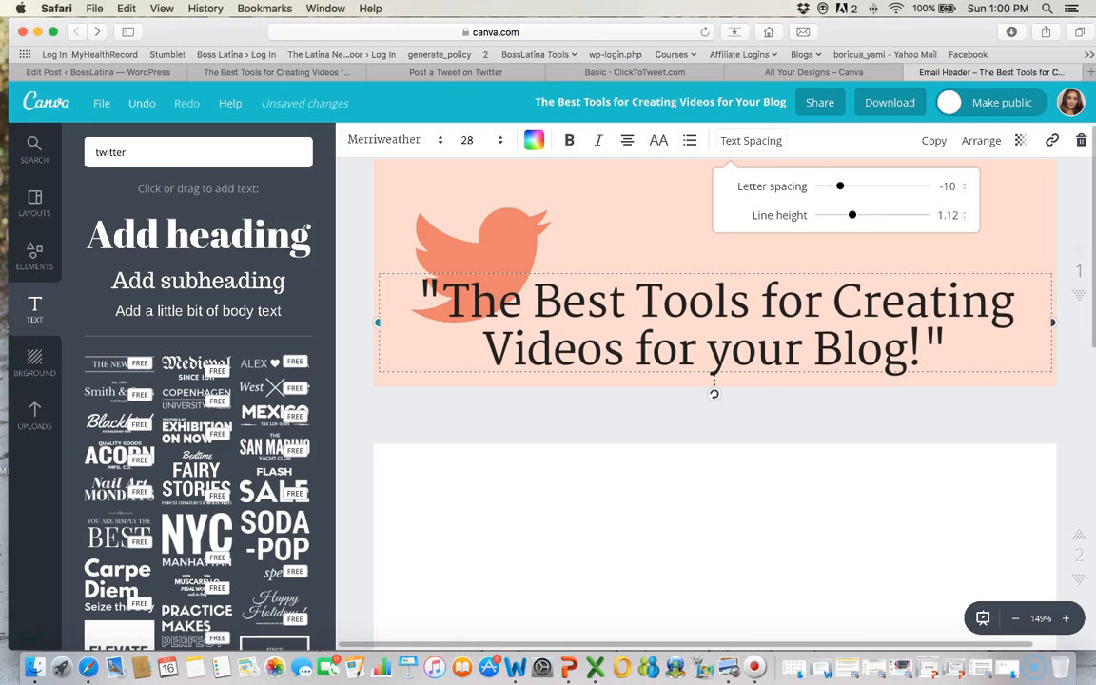
Narrow the heading's text box so it wraps onto three lines and place it to the right of the bird
left_click_drag(377, 322, 584, 346)
left_click_drag(818, 347, 804, 242)
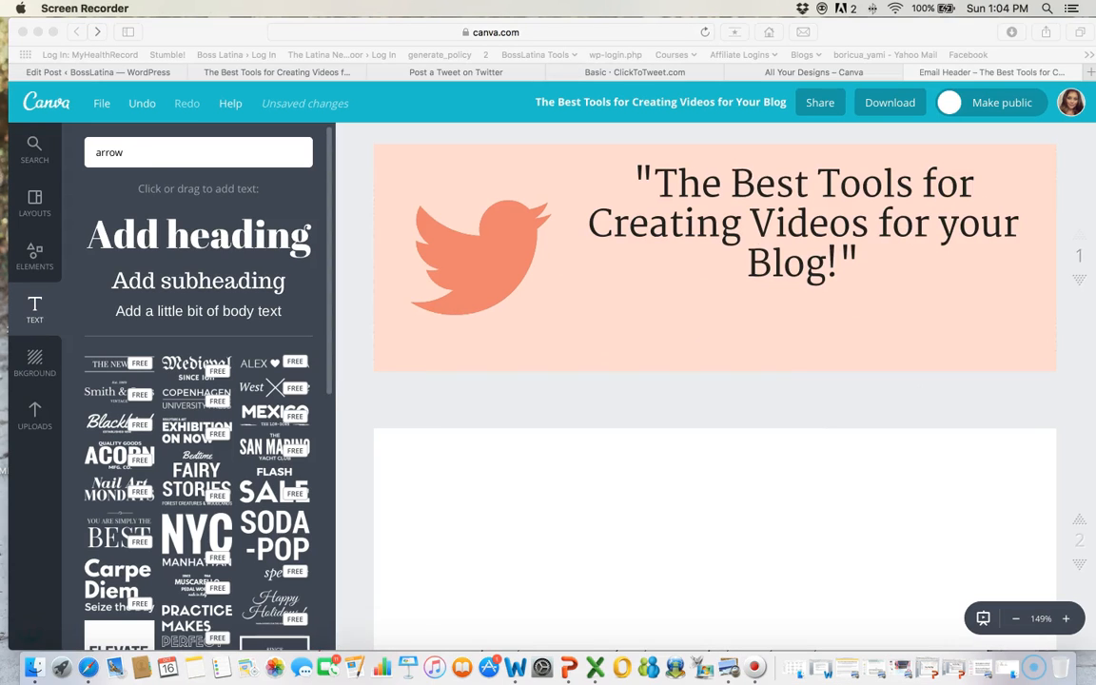
Add a subheading below the heading and replace its text with "Click to Tweet!"
left_click(198, 282)
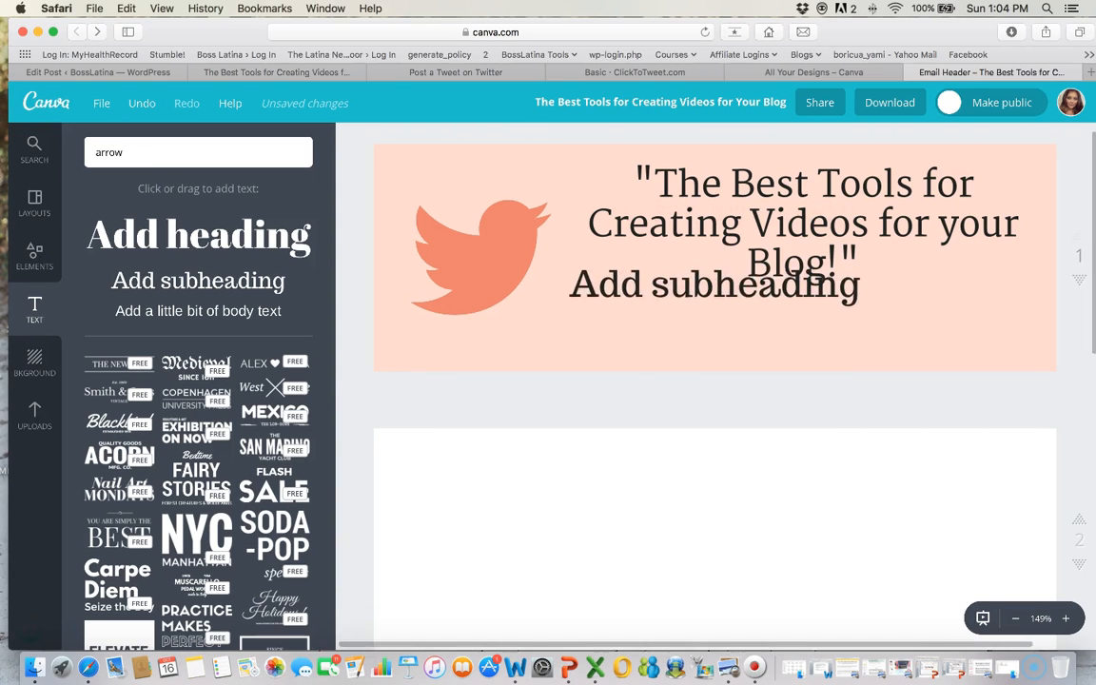
left_click_drag(609, 284, 637, 322)
double_click(637, 321)
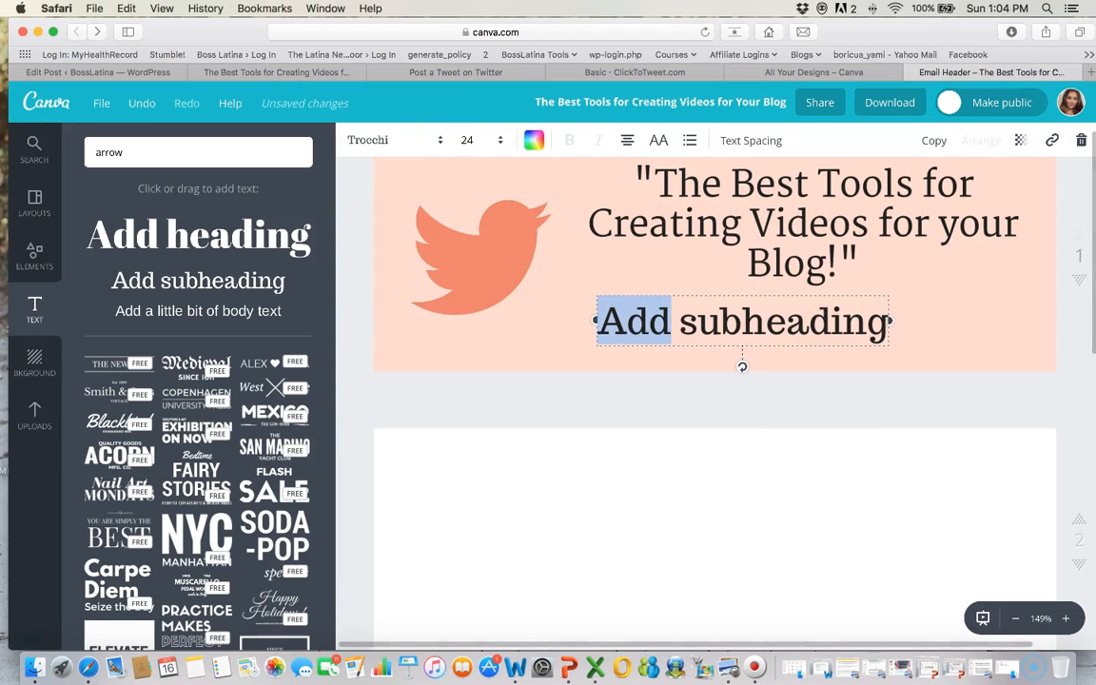
triple_click(638, 321)
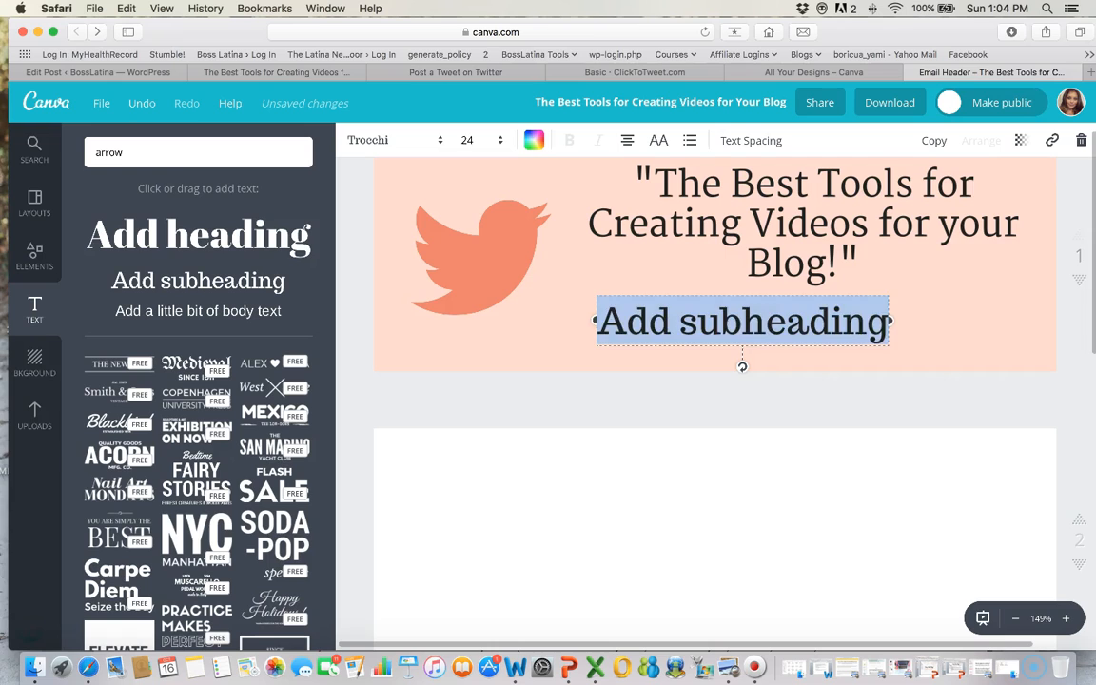
type("Click to")
type("Tweet!")
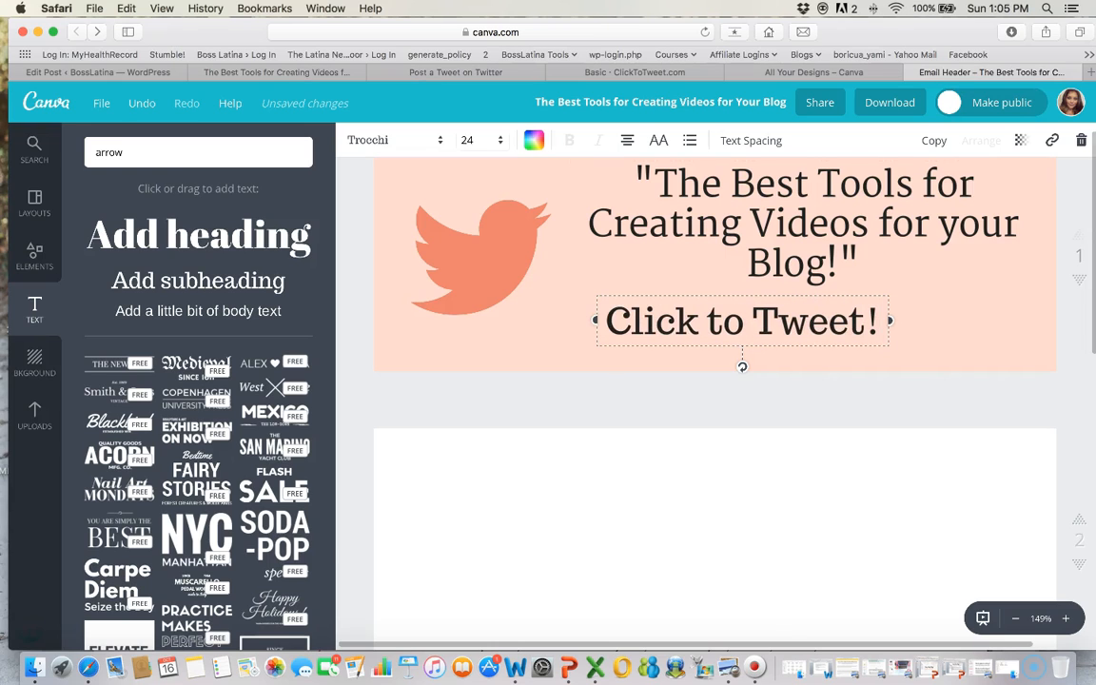
Change the font of the "Click to Tweet!" subheading to Yellowtail
left_click(394, 140)
scroll(399, 397, "down", 5)
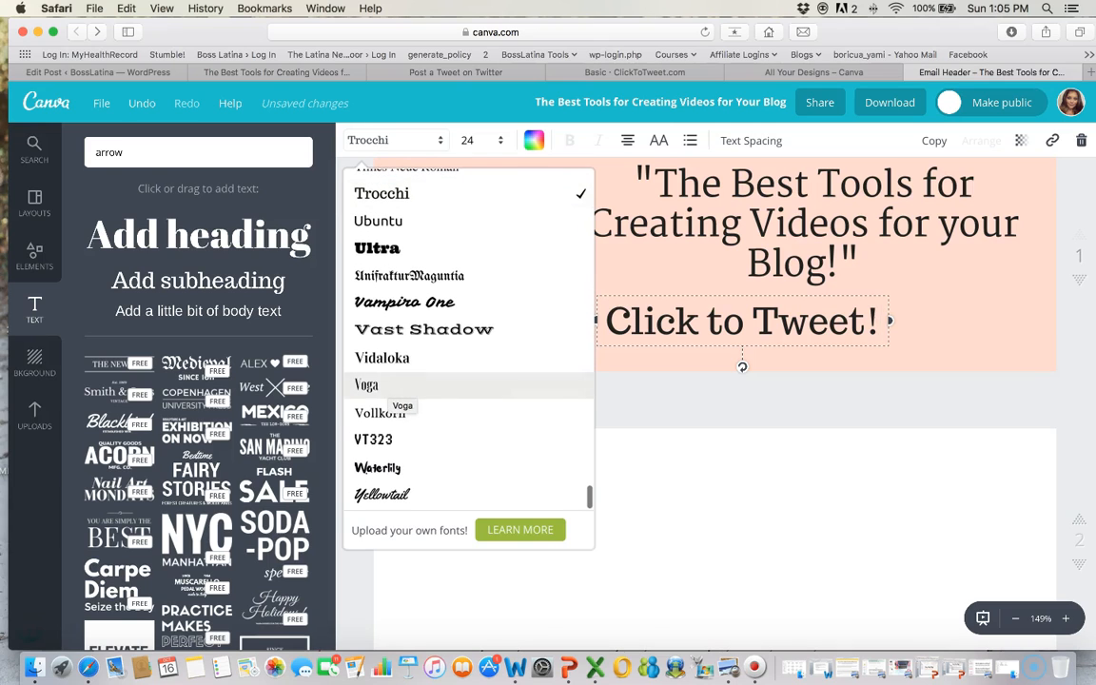
left_click(386, 494)
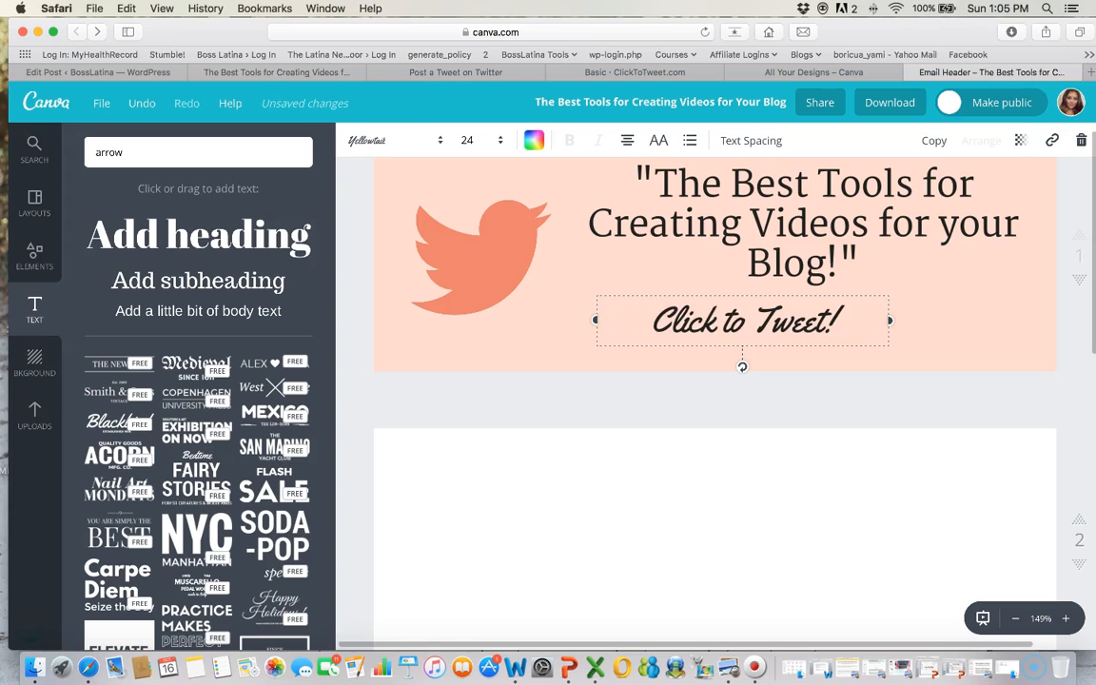
Change the "Click to Tweet!" subheading's font to Satisfy and centre the text beneath the heading
left_click(395, 140)
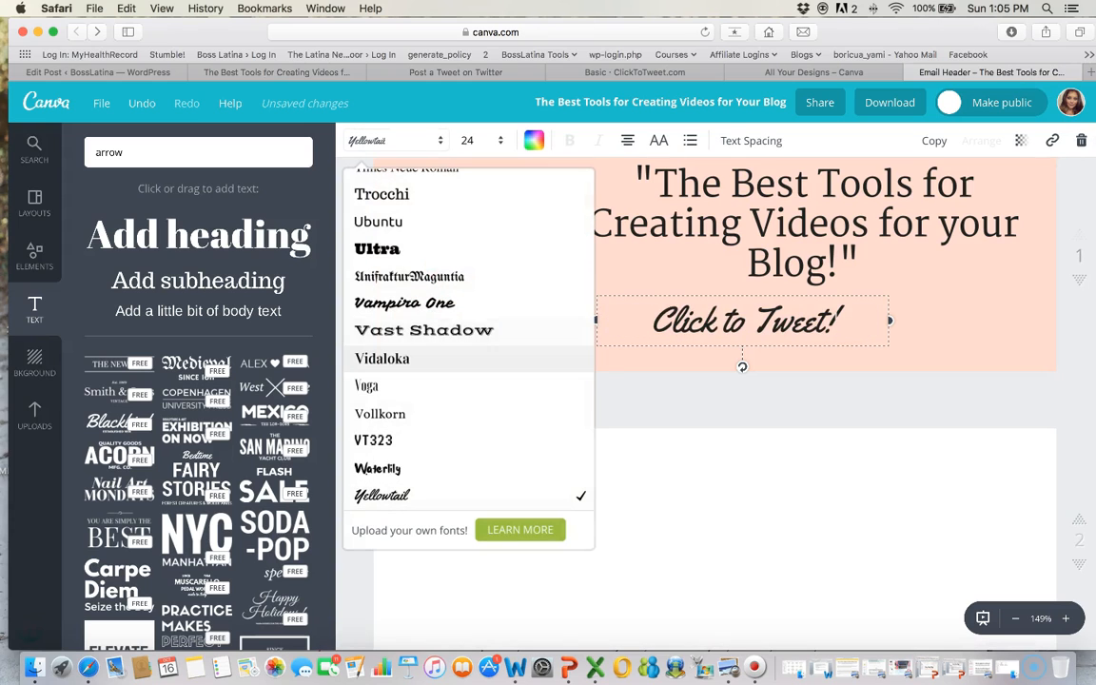
scroll(394, 360, "up", 5)
scroll(394, 371, "up", 6)
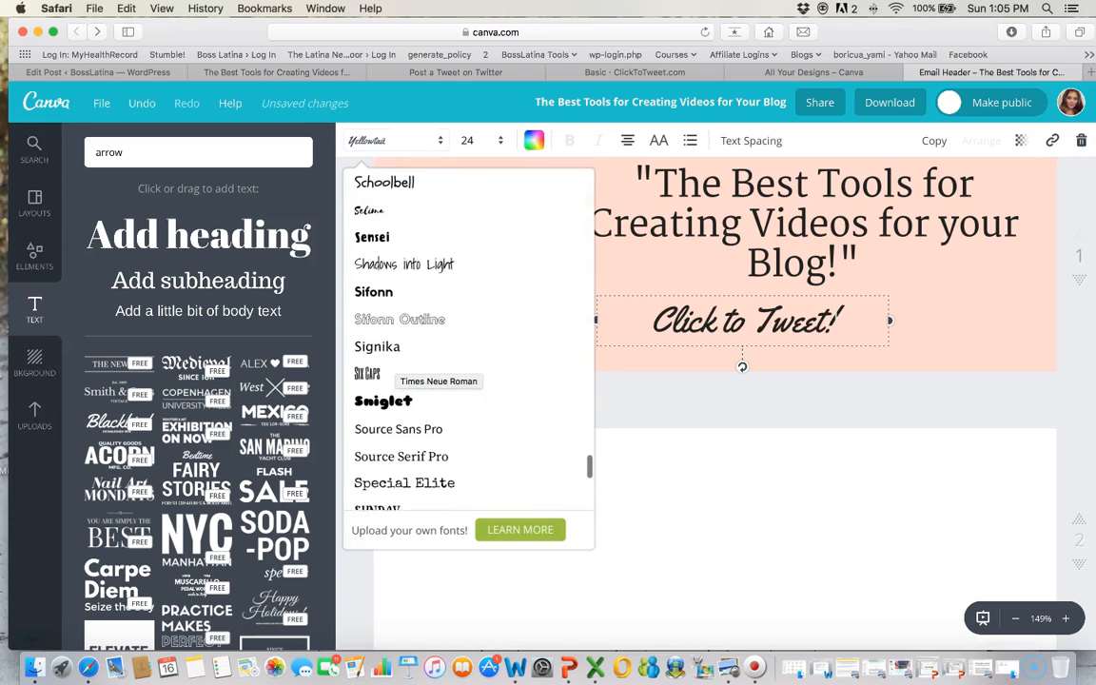
left_click(380, 287)
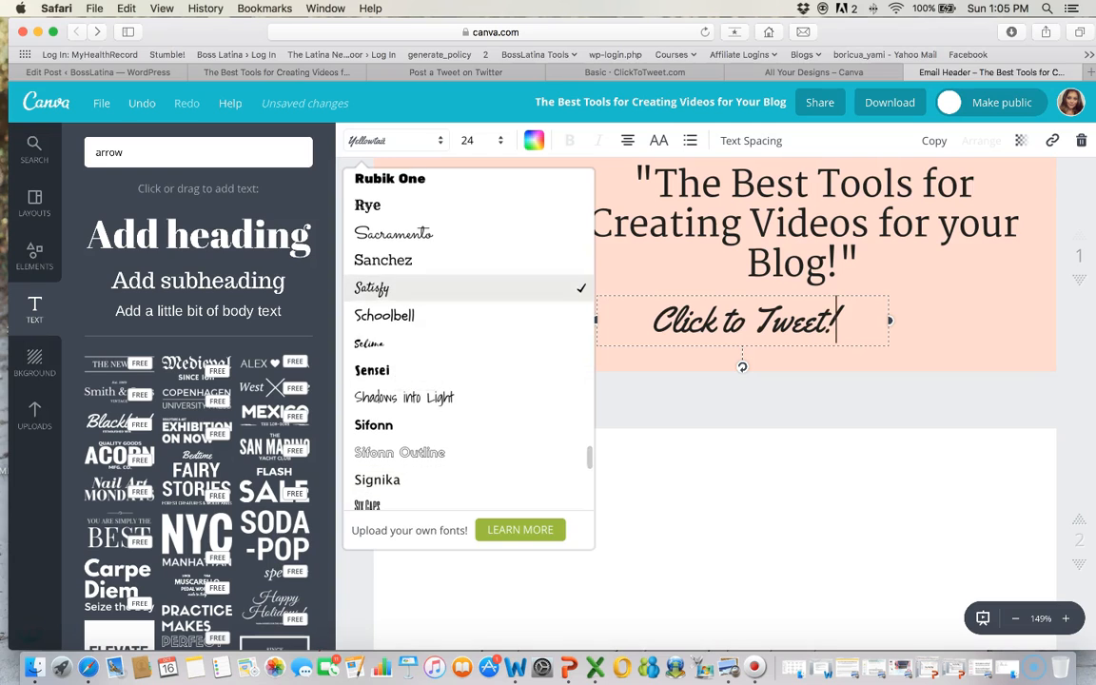
left_click_drag(742, 365, 794, 365)
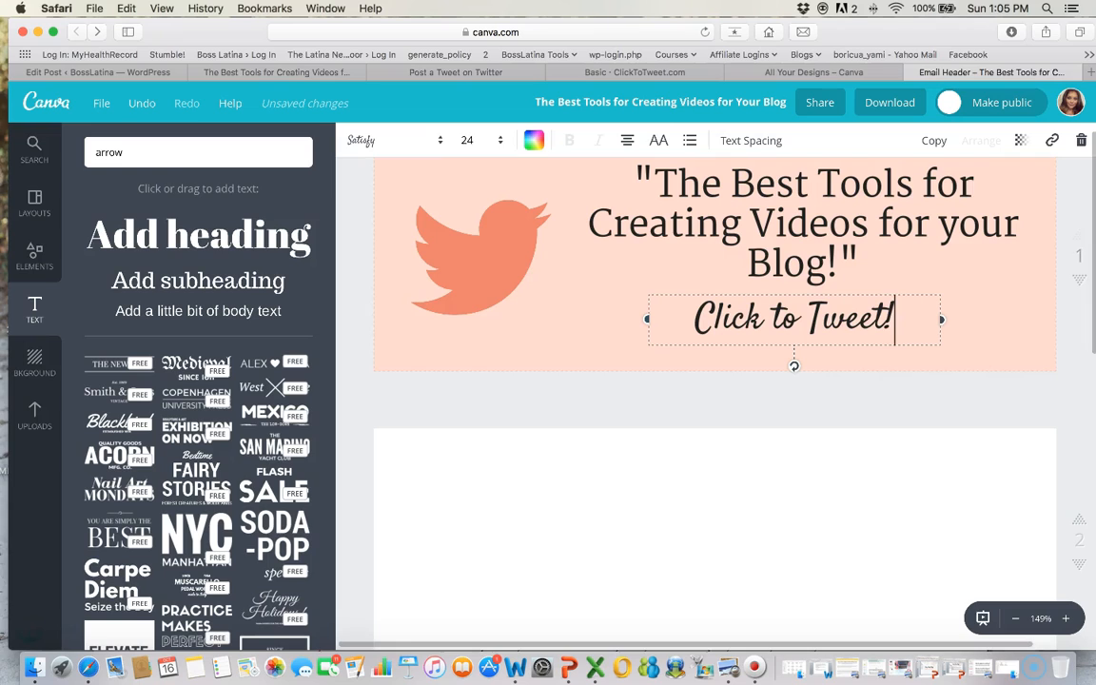
Recolour the "Click to Tweet!" subheading with the gold document colour
left_click(533, 140)
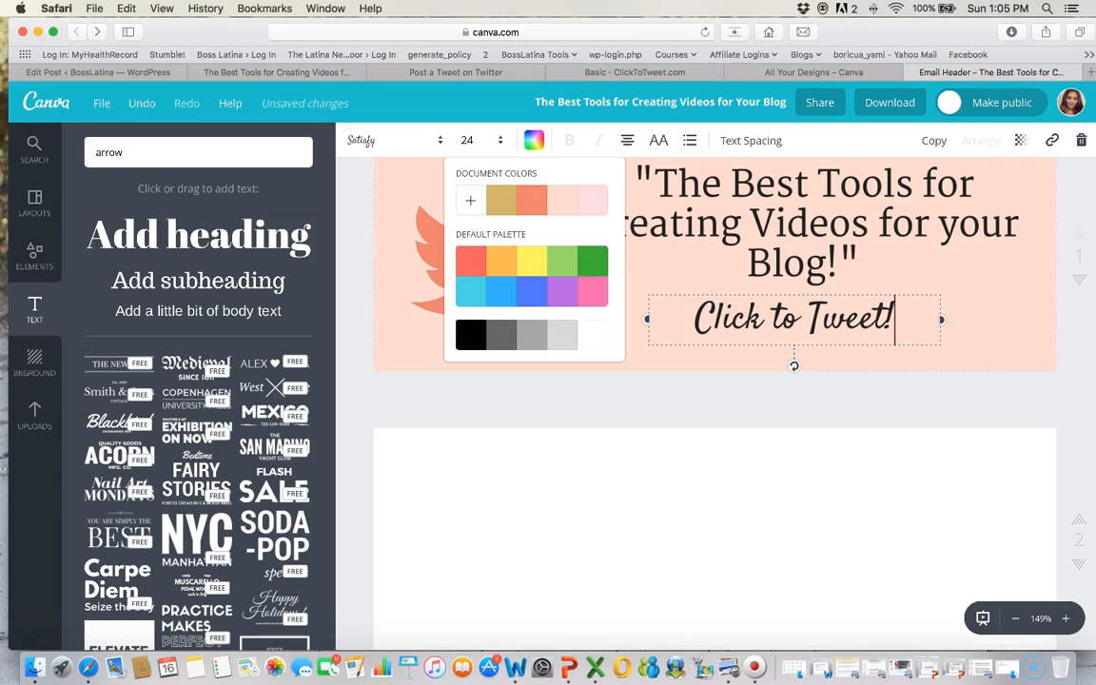
left_click(501, 200)
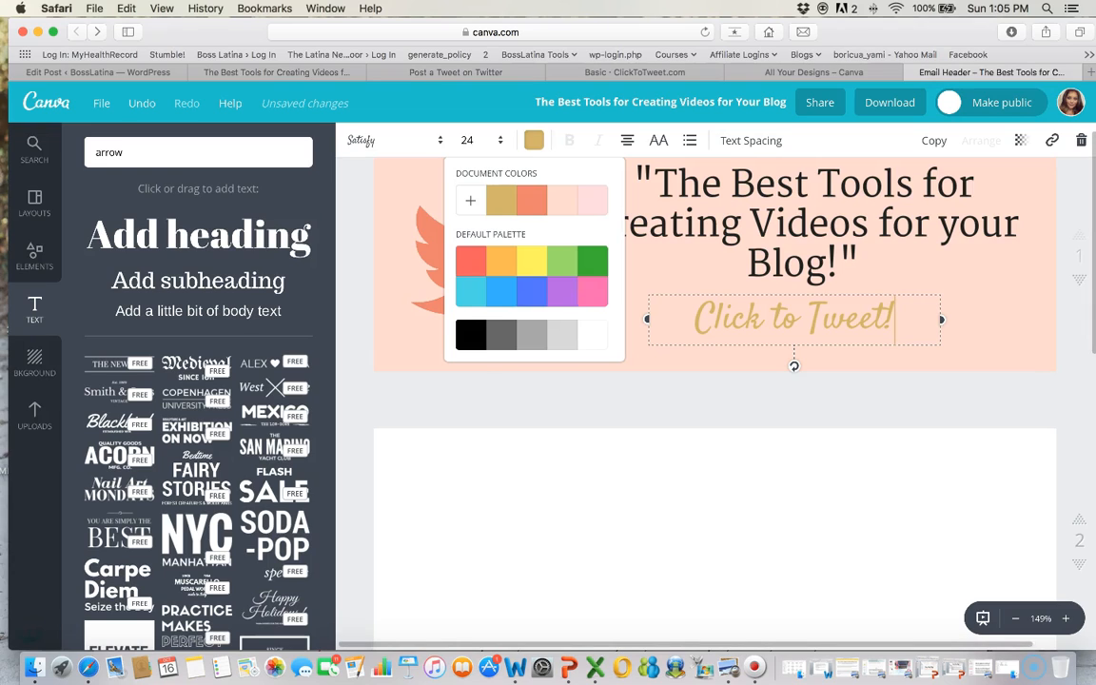
left_click(714, 400)
left_click(714, 400)
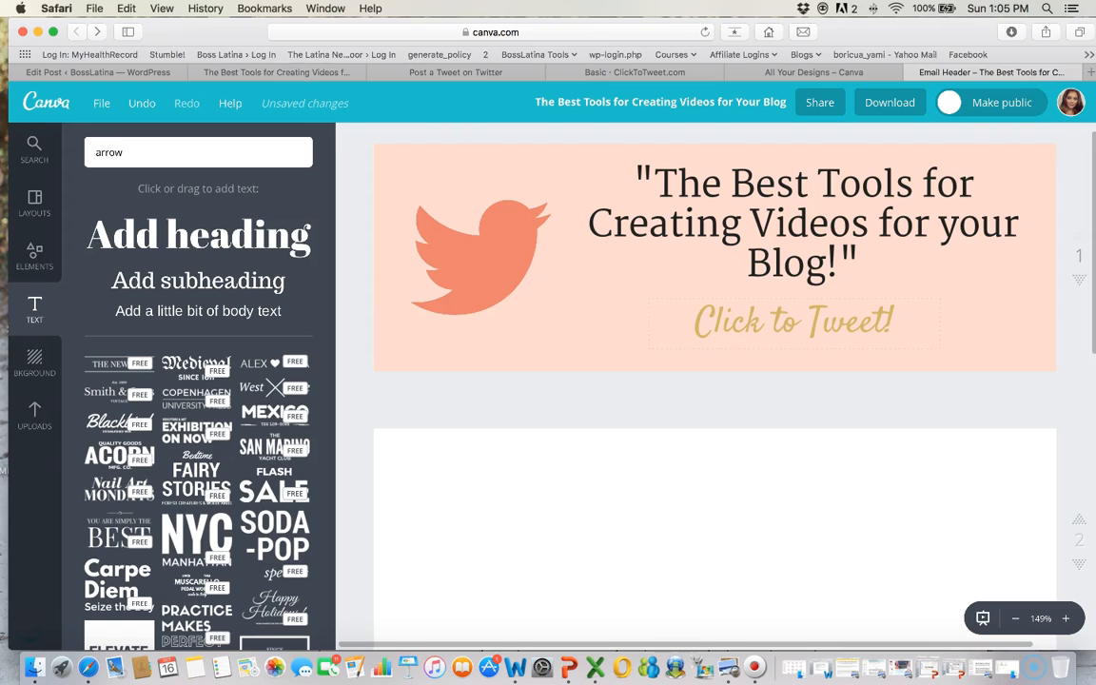
Set the "Click to Tweet!" subheading's font size to 28
left_click(792, 323)
left_click(481, 140)
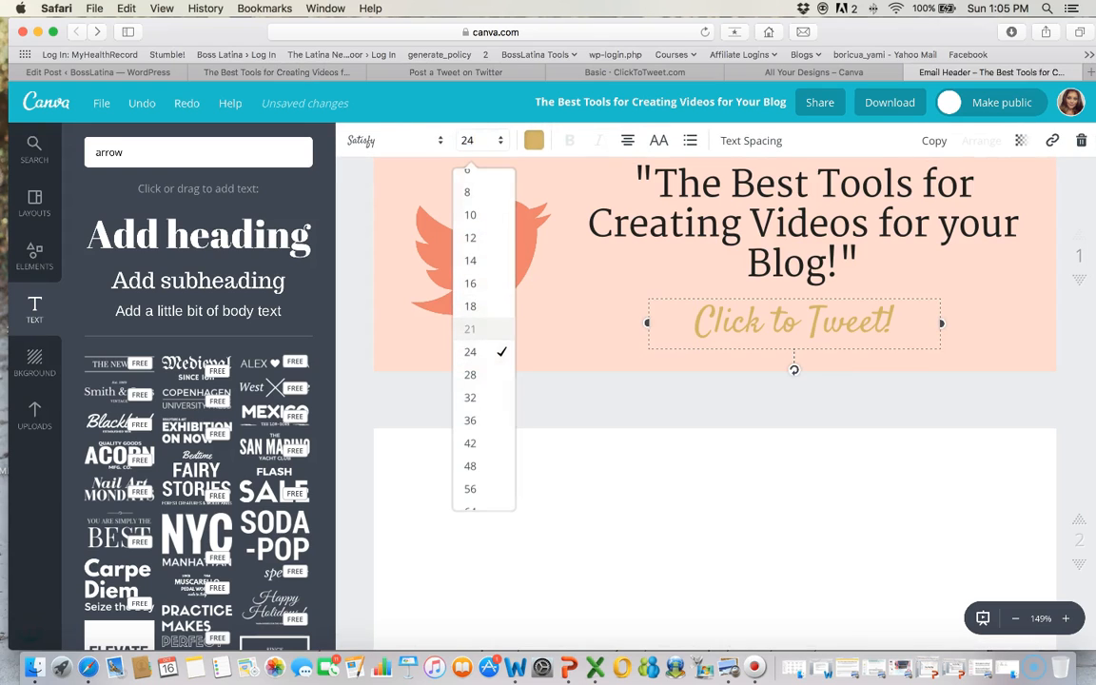
left_click(484, 329)
left_click(474, 140)
left_click(483, 375)
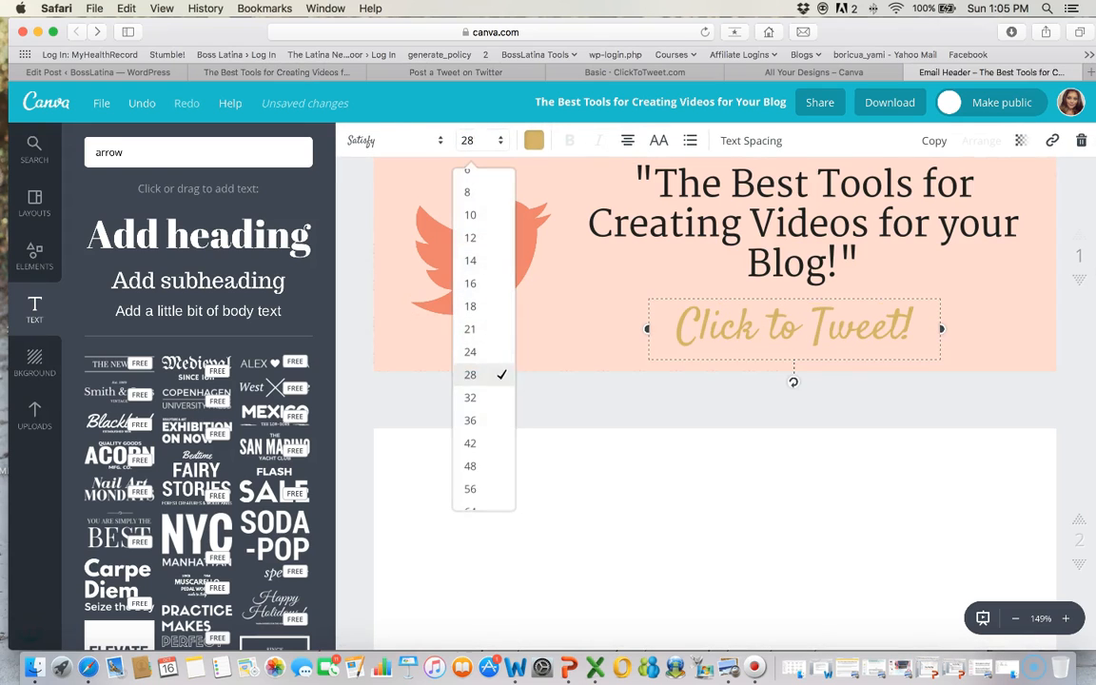
left_click(571, 400)
Add the teal curved arrow from the arrow search results, shrink and tilt it, and place it between the bird and "Click to Tweet!"
left_click(34, 149)
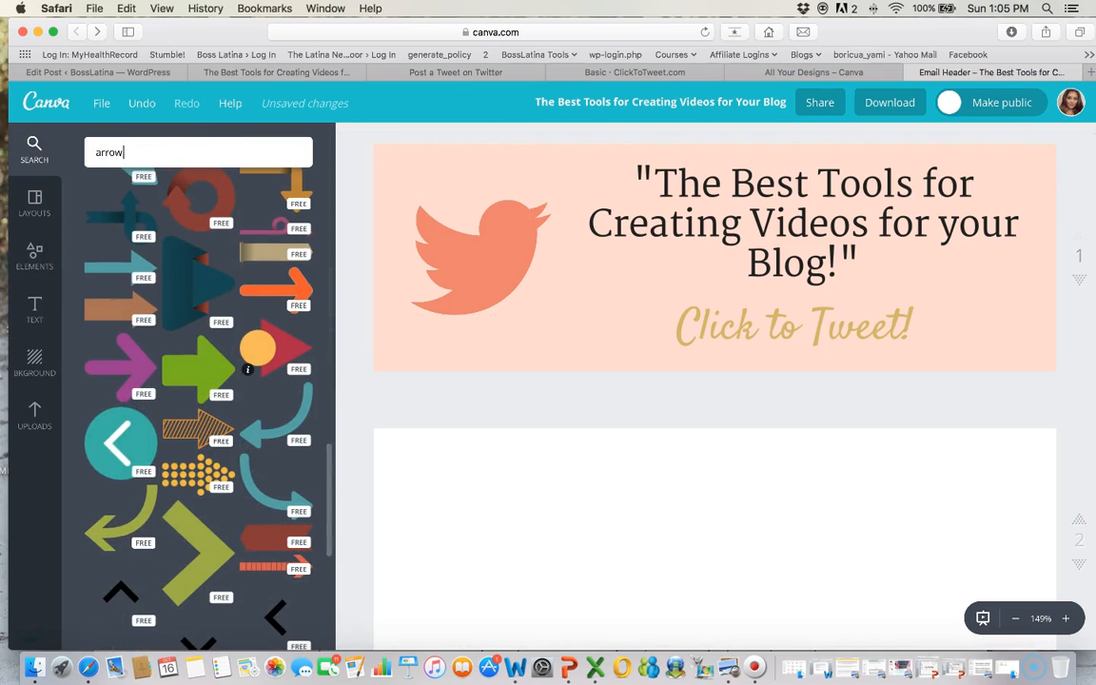
scroll(242, 366, "up", 5)
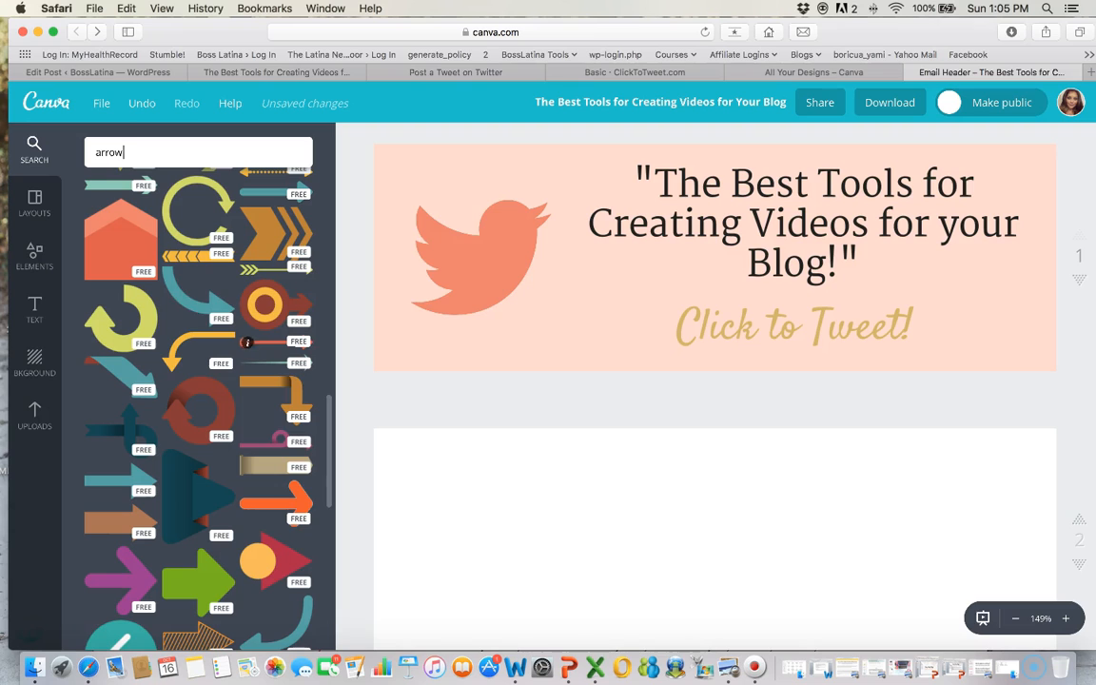
left_click_drag(157, 286, 598, 329)
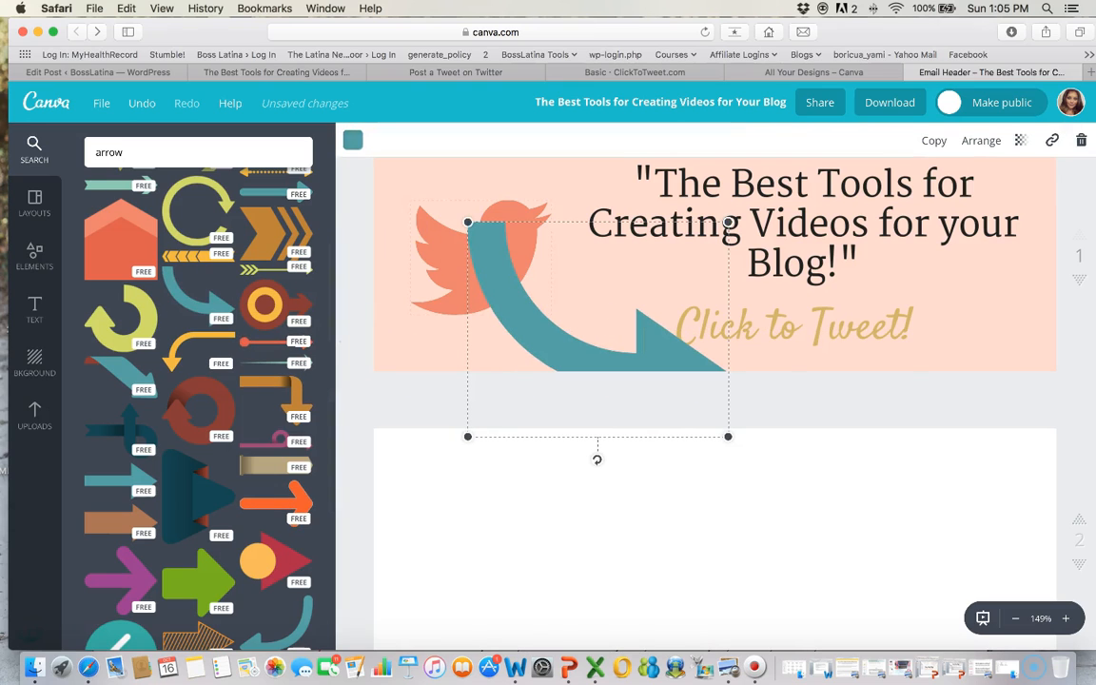
left_click_drag(468, 222, 593, 326)
left_click_drag(618, 358, 573, 313)
left_click_drag(573, 365, 586, 376)
left_click_drag(580, 326, 589, 325)
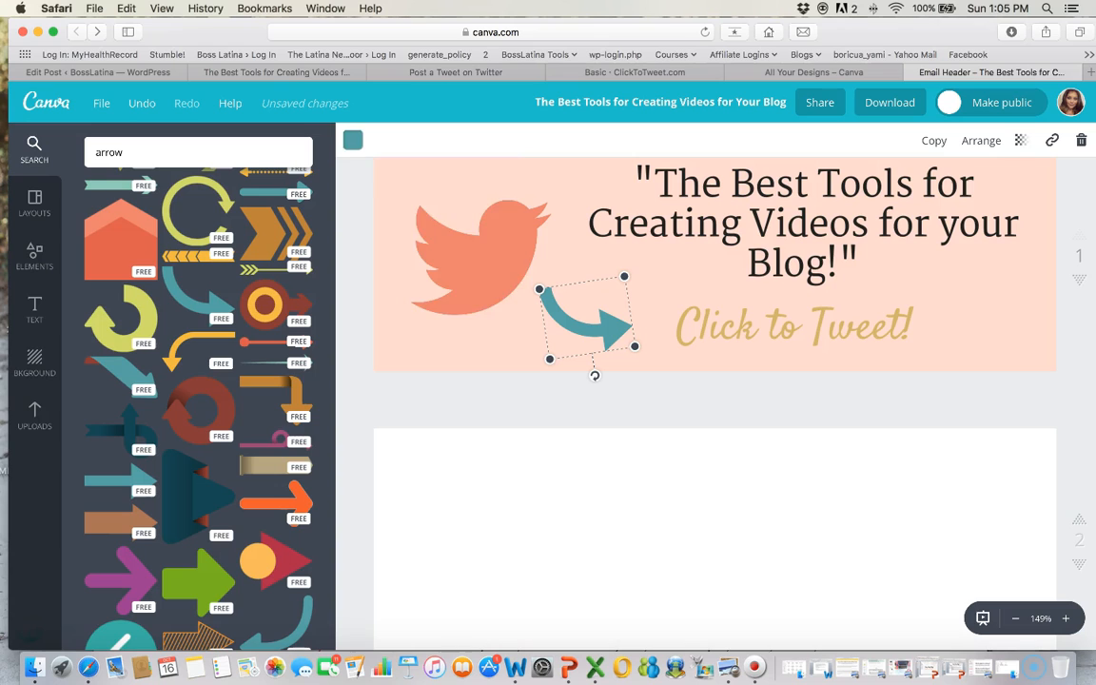
Recolour the curved arrow black and deselect it
left_click(352, 140)
left_click(369, 362)
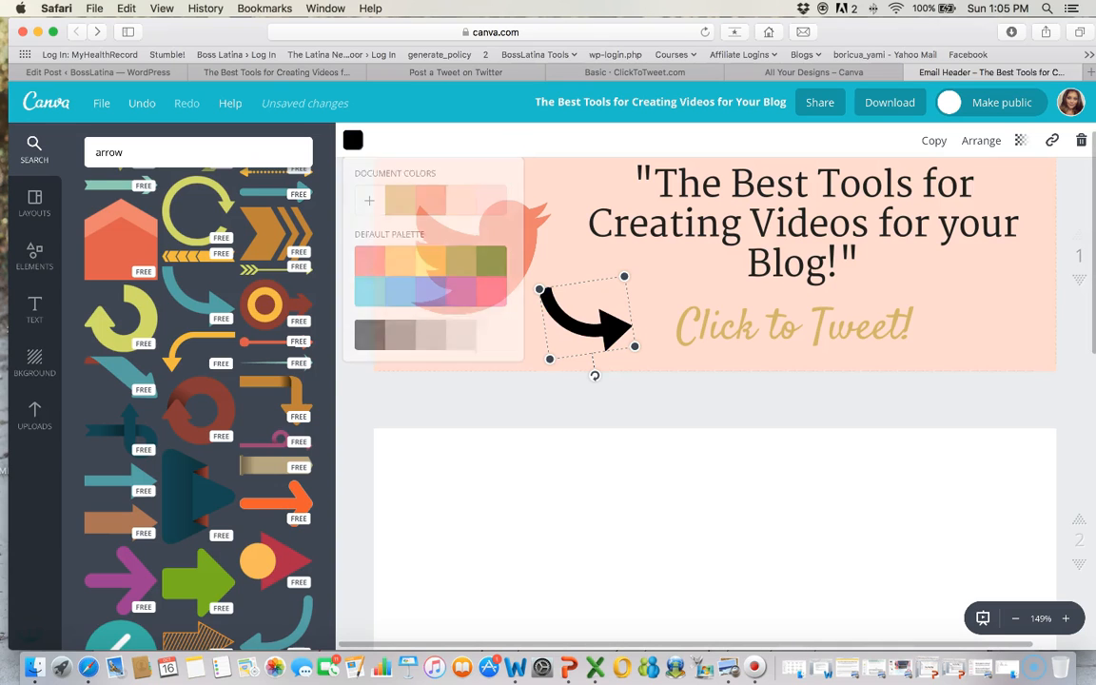
scroll(714, 404, "up", 1)
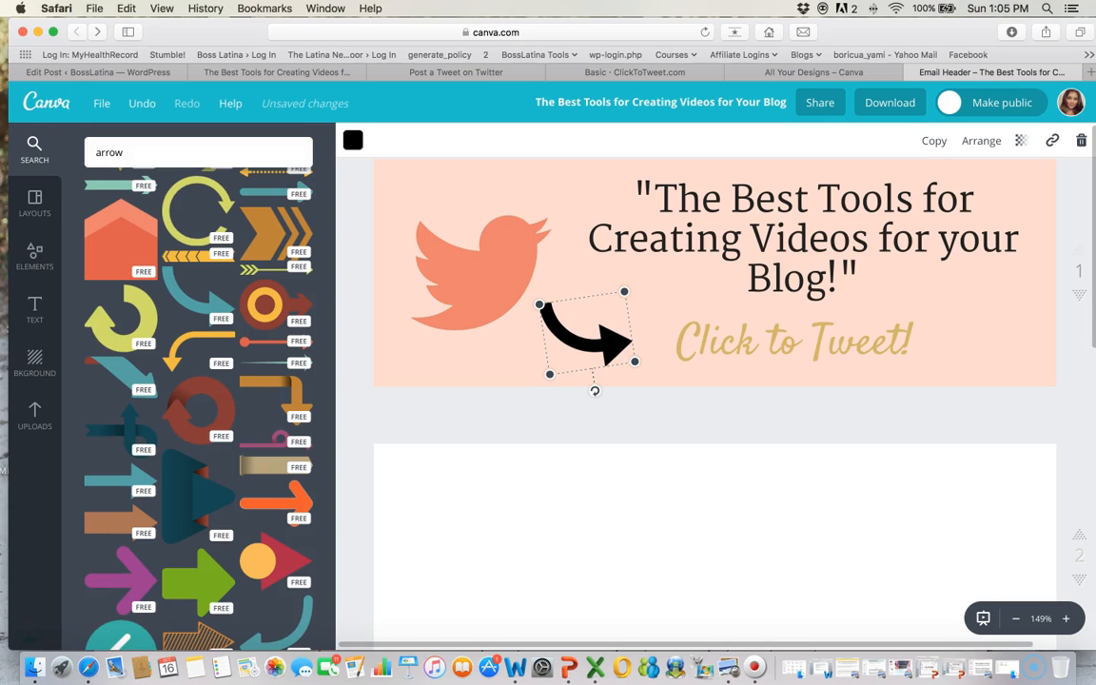
left_click(685, 416)
Examine the alternative click-to-tweet banners on pages 3 and 4, including the photo background on page 4
scroll(715, 404, "down", 5)
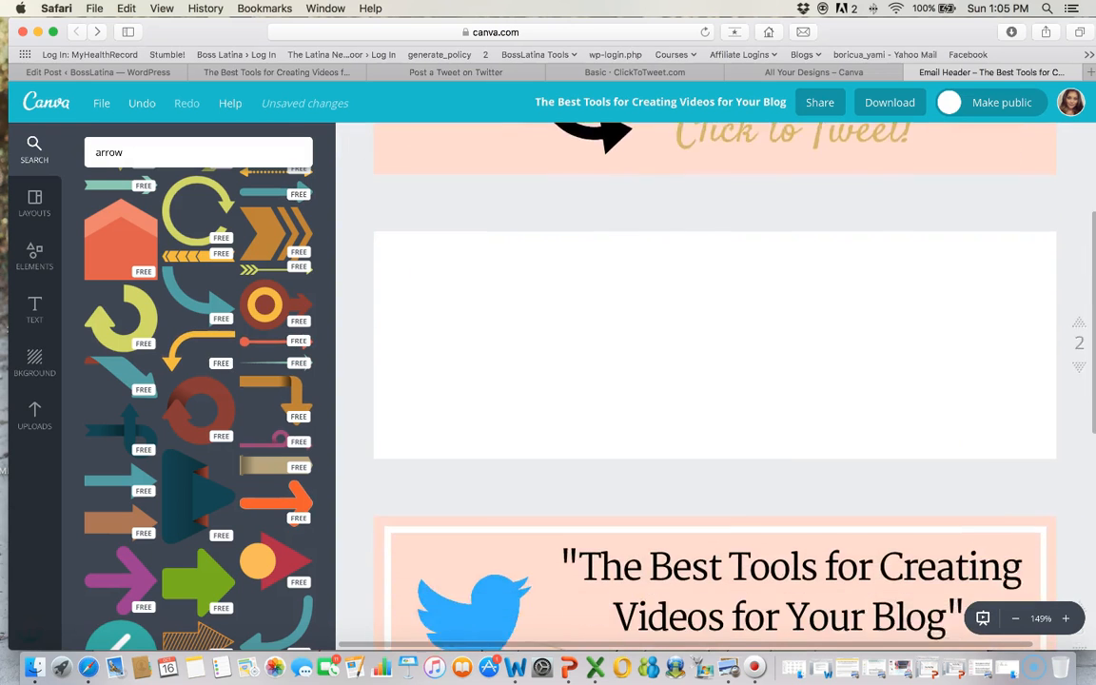
scroll(714, 403, "down", 9)
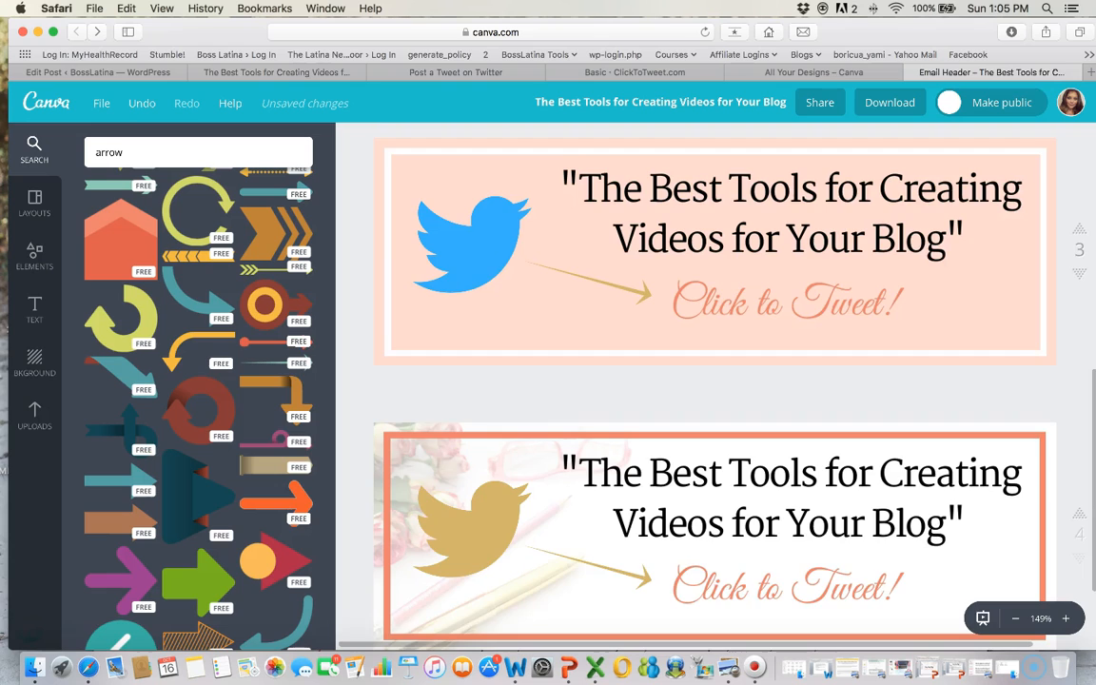
scroll(714, 404, "up", 2)
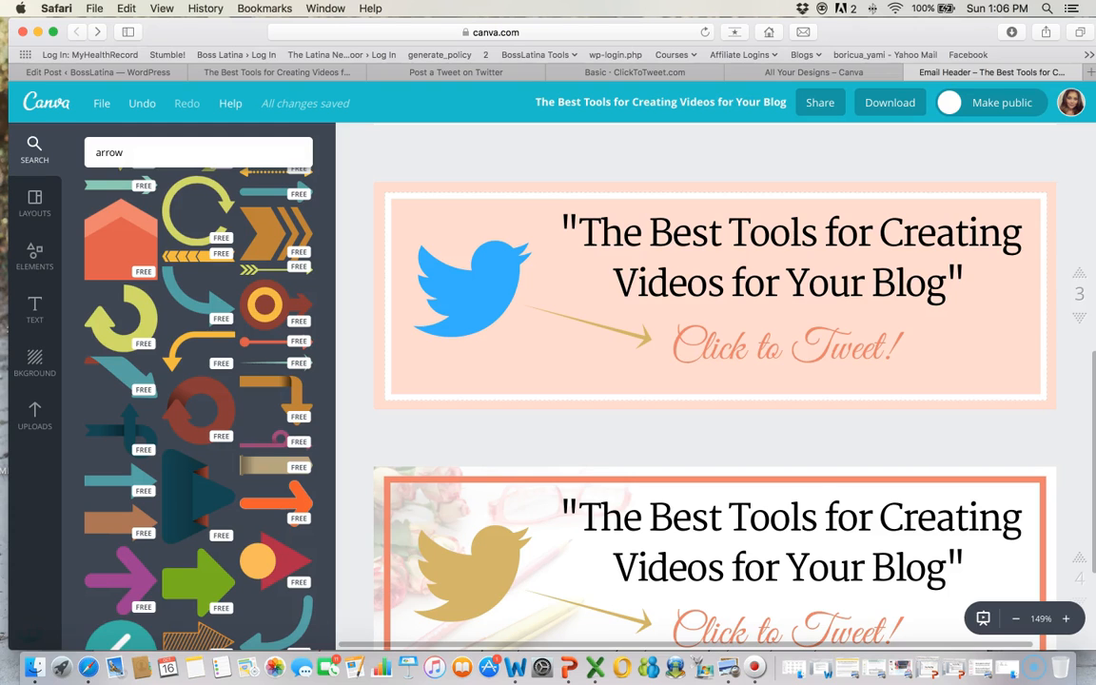
scroll(714, 380, "down", 3)
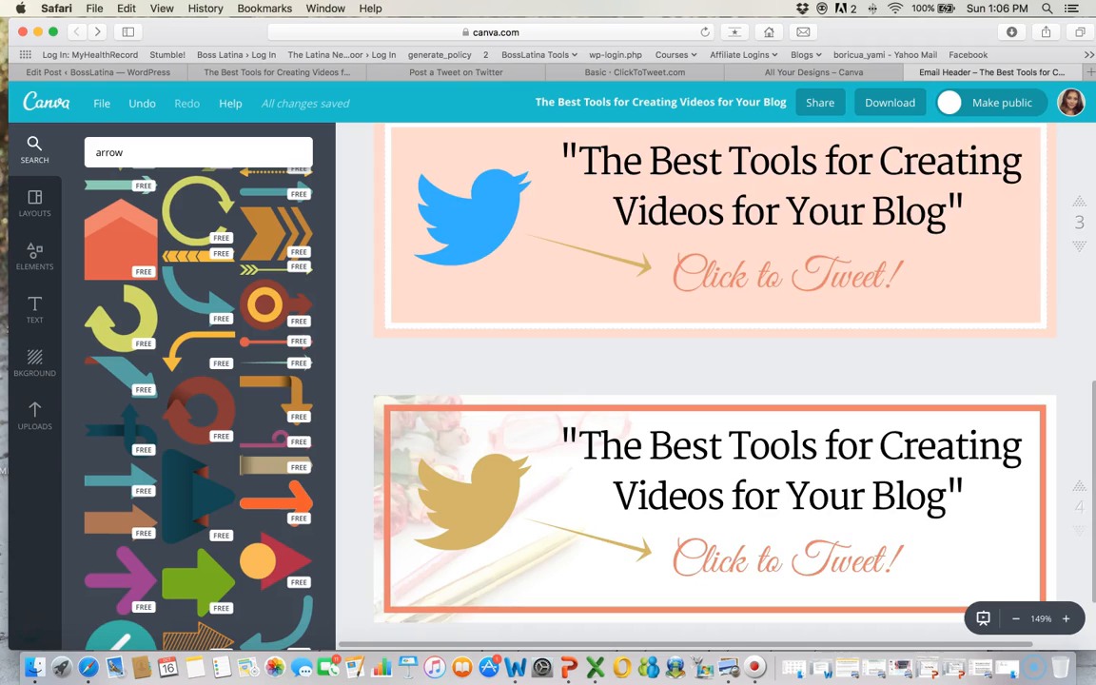
scroll(714, 380, "down", 3)
left_click(533, 466)
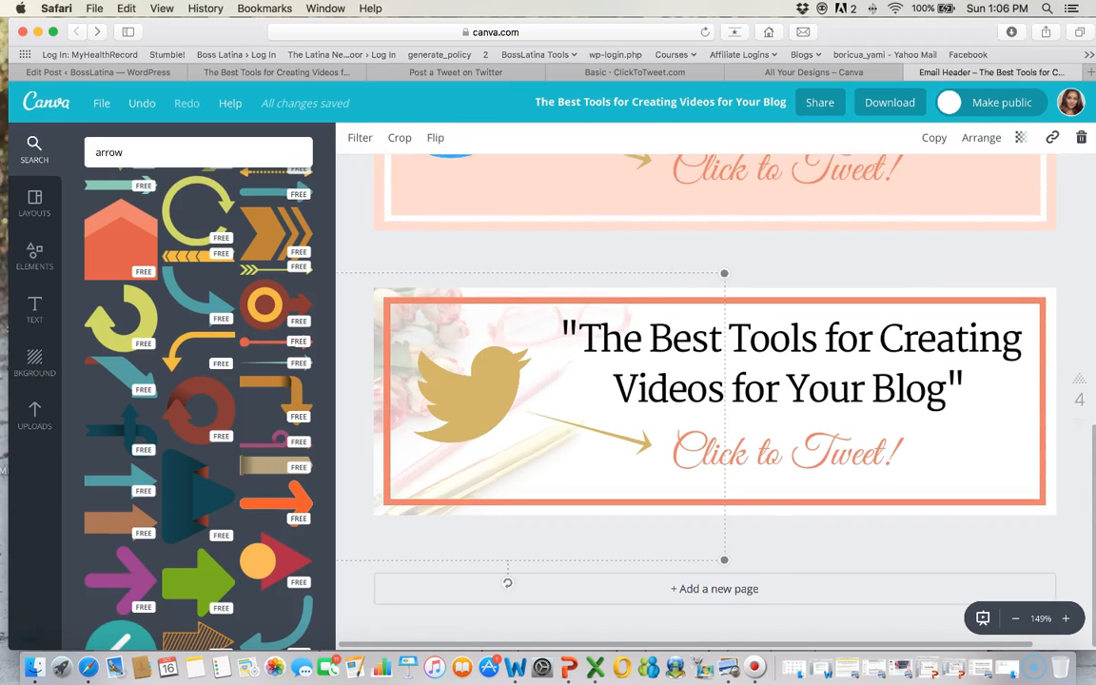
left_click(713, 545)
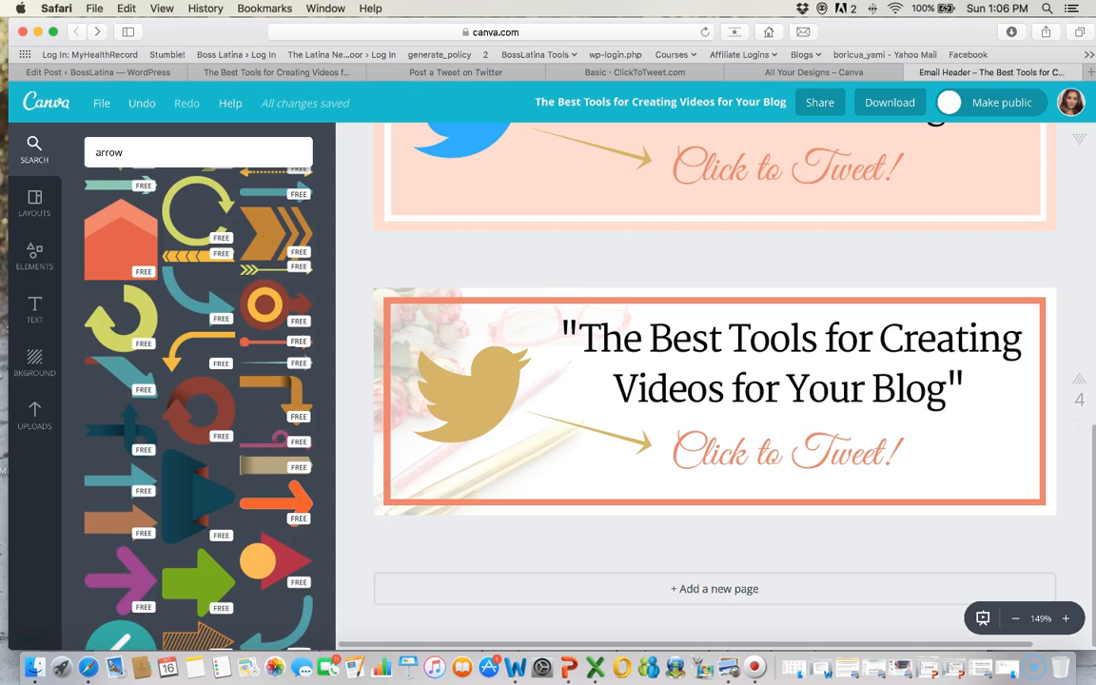
Switch to the WordPress post editor and open the image details of the desk setup photo in the Cameras section
left_click(38, 72)
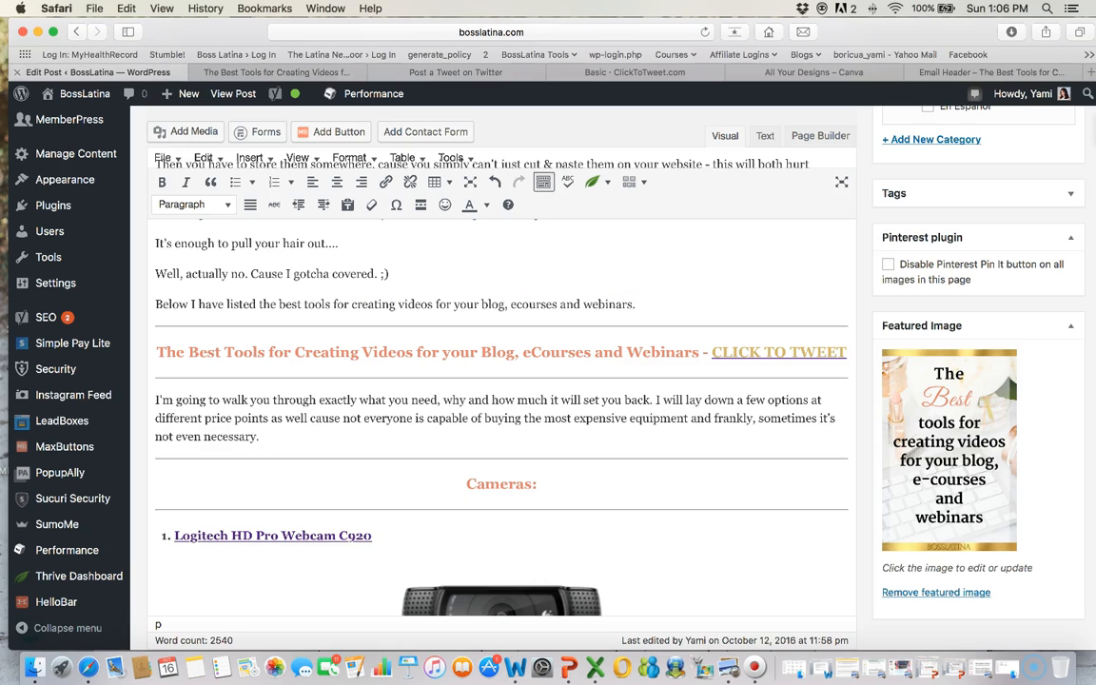
scroll(502, 419, "down", 5)
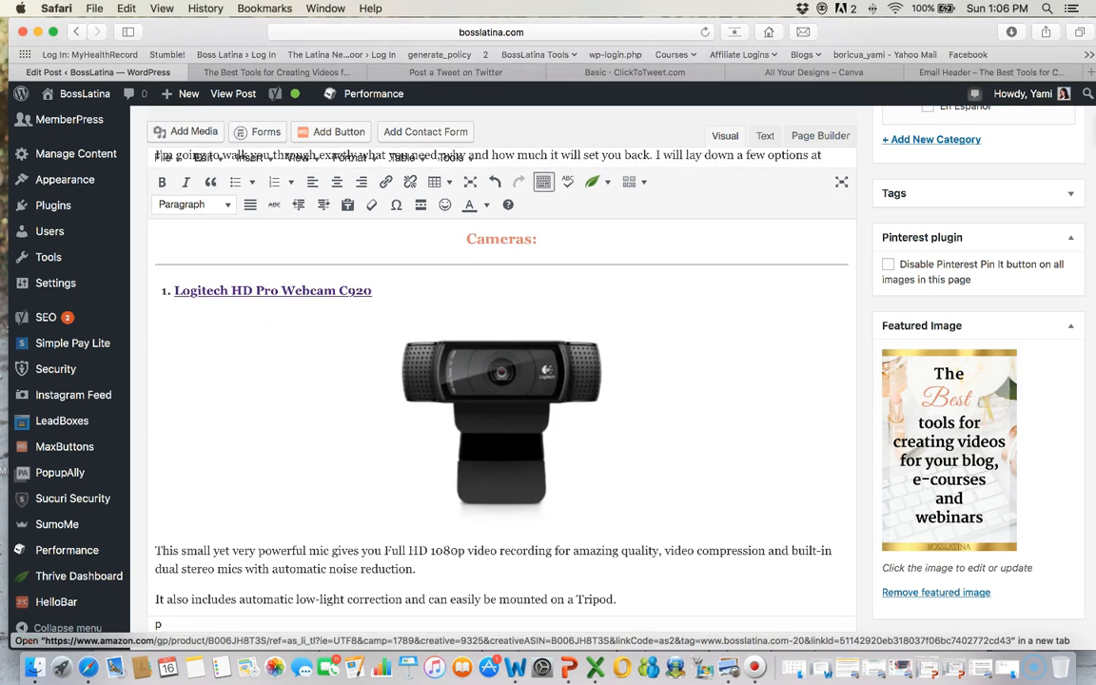
scroll(501, 418, "down", 8)
scroll(501, 419, "up", 4)
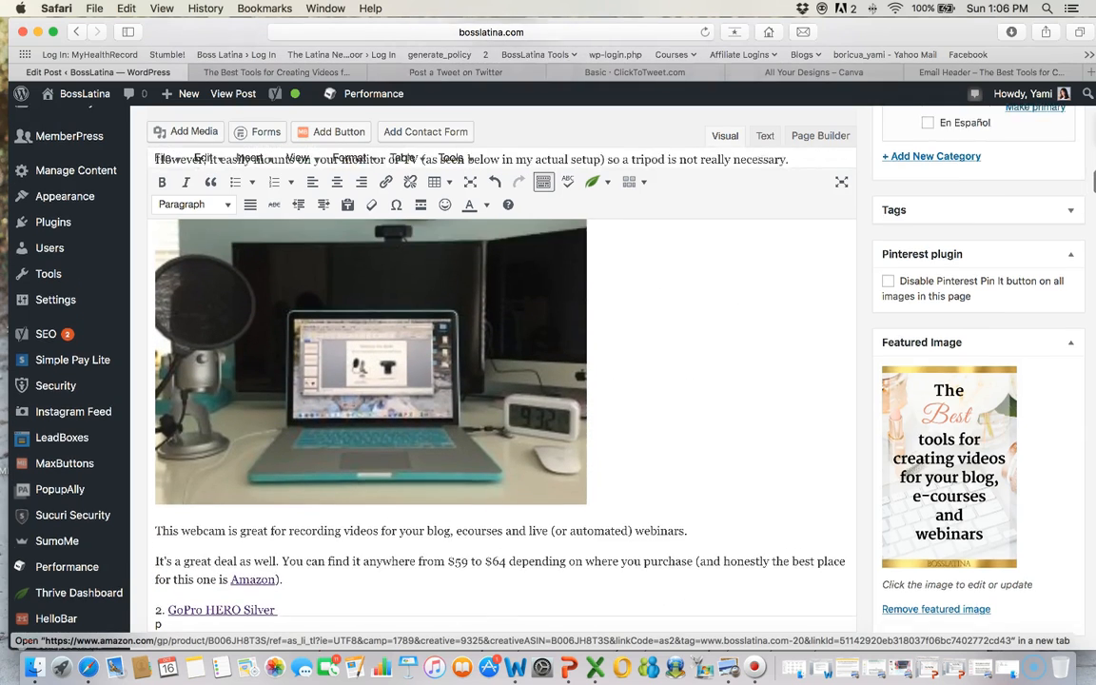
left_click(371, 437)
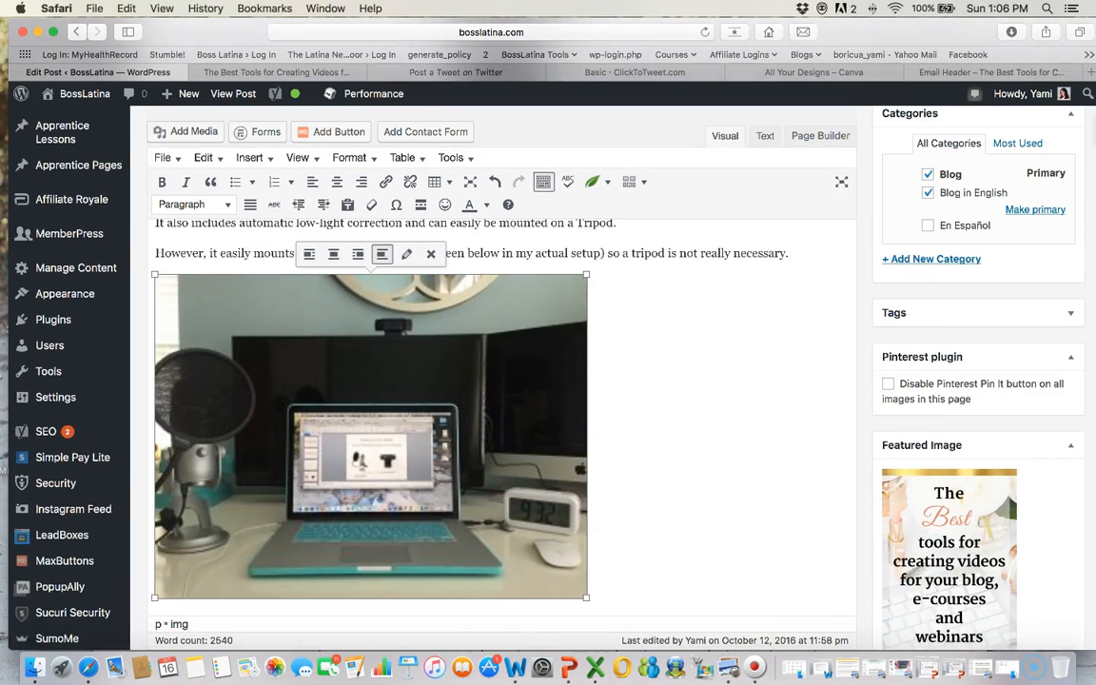
left_click(407, 253)
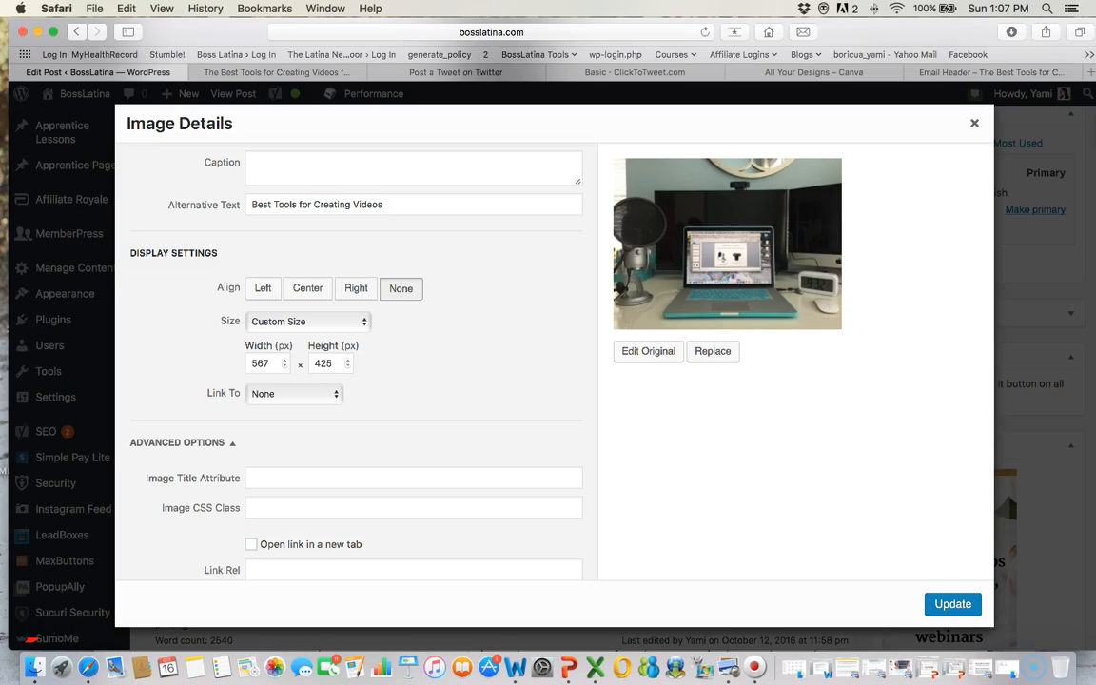
Set the photo's link target to Custom URL, view the created link on ClickToTweet, and discard the image changes
left_click(294, 393)
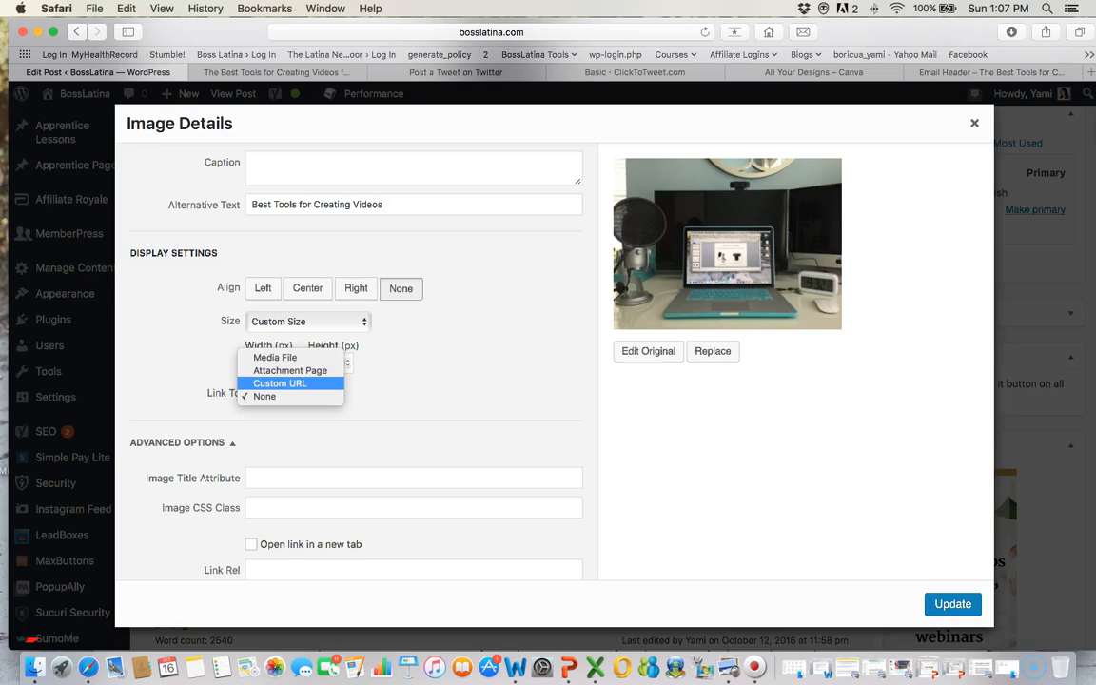
left_click(280, 384)
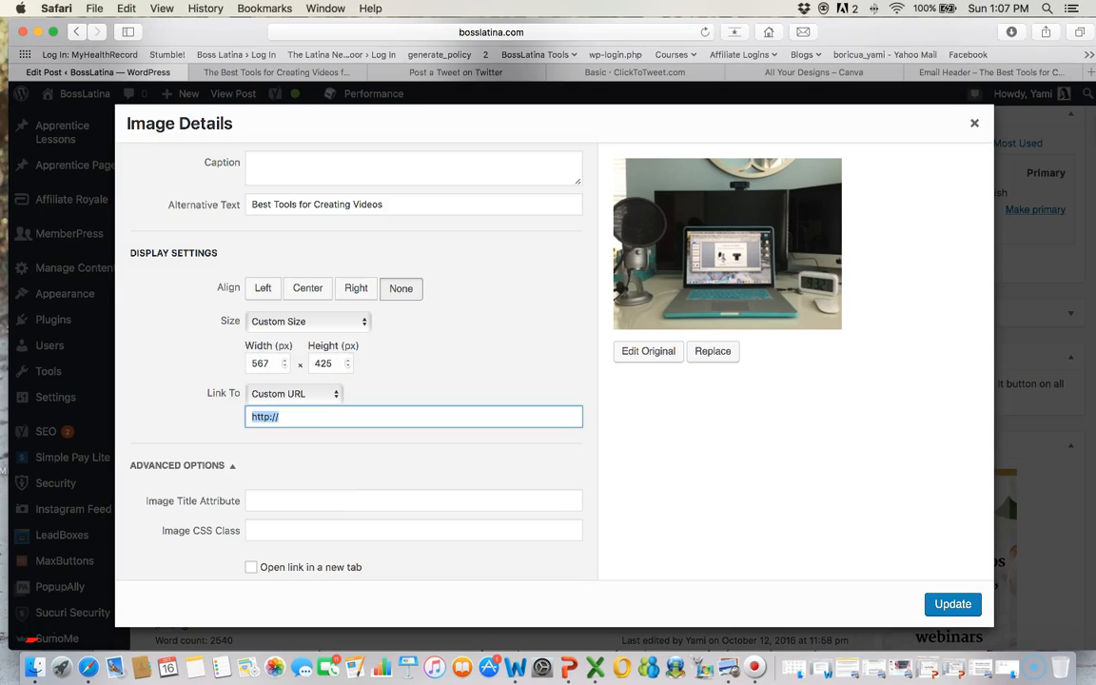
left_click(571, 71)
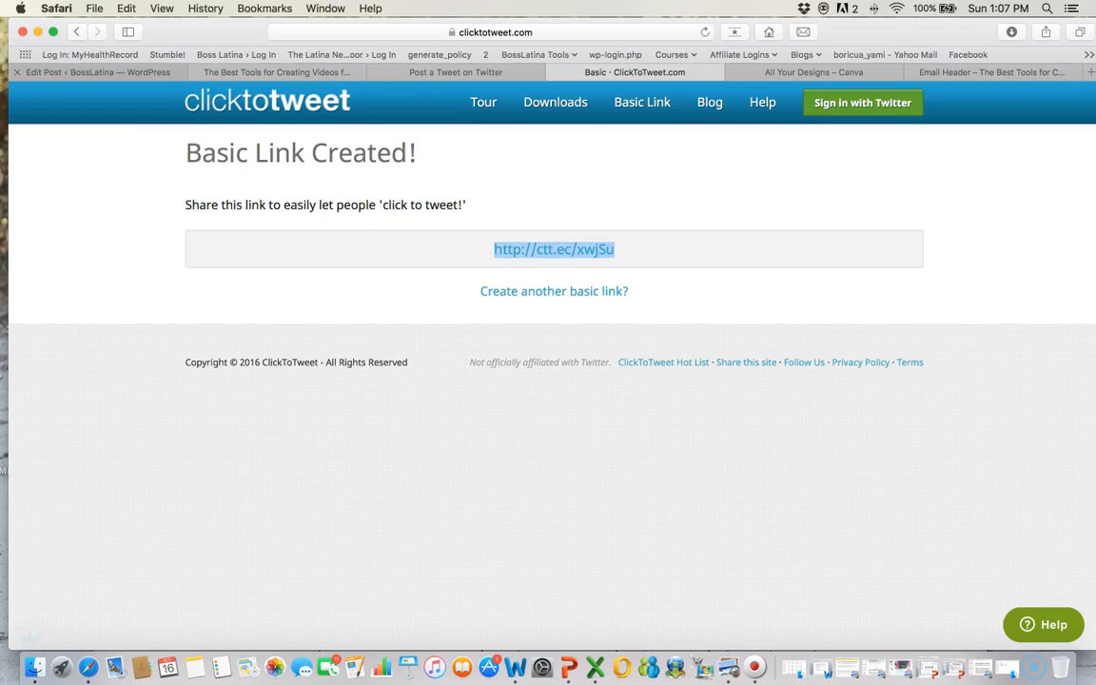
left_click(98, 72)
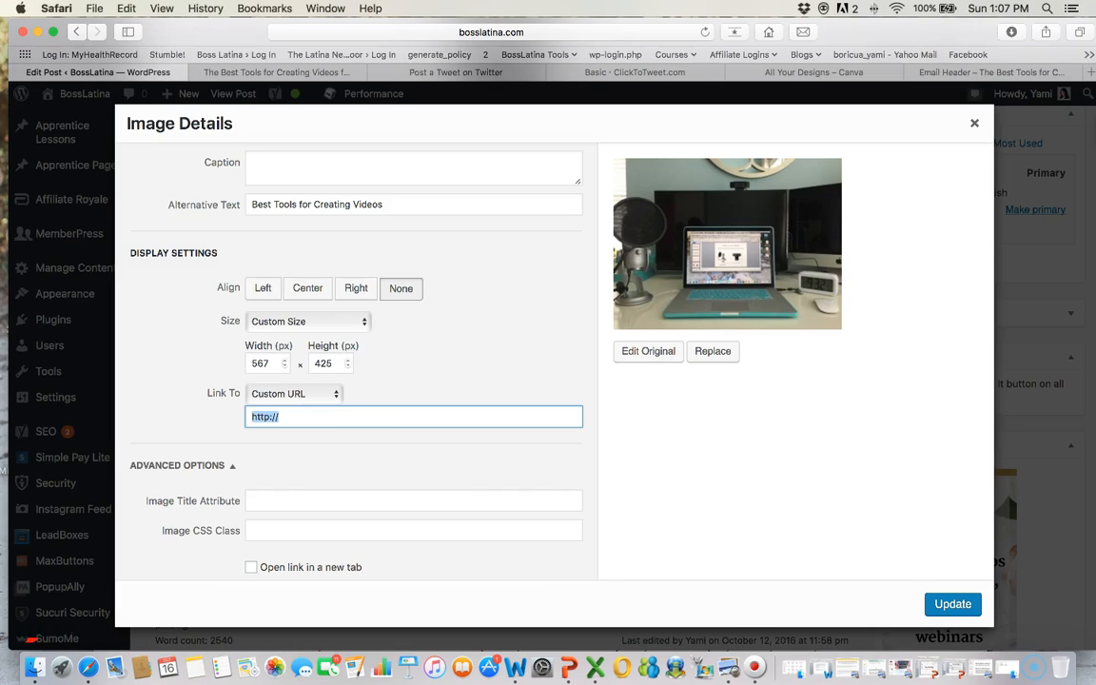
key("Escape")
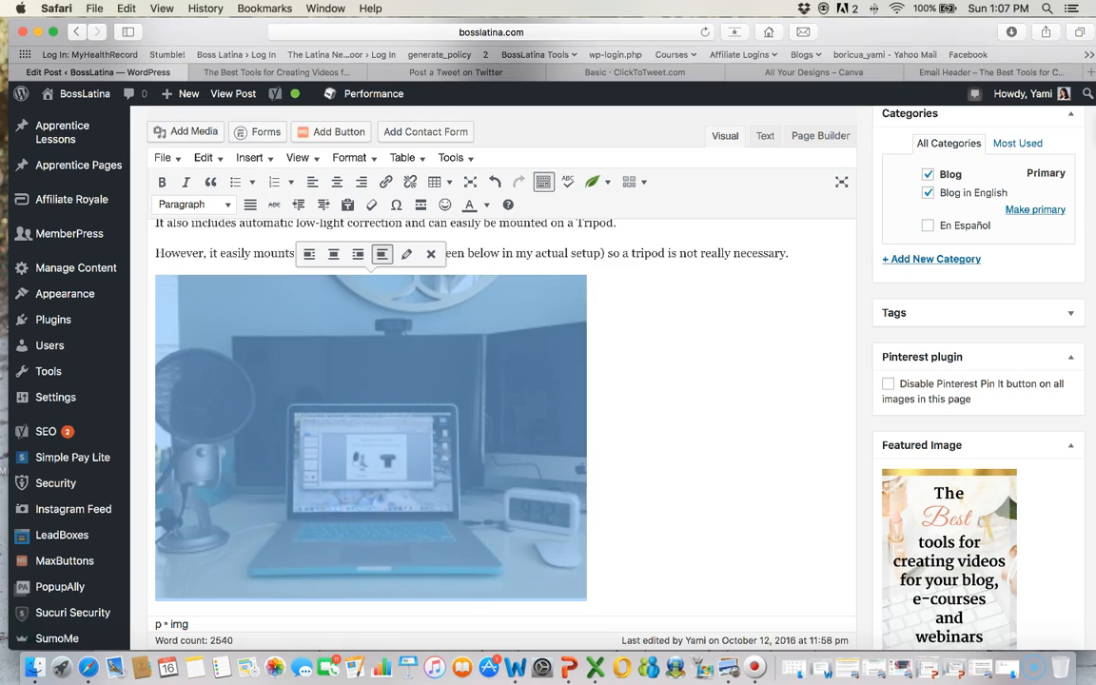
left_click(641, 457)
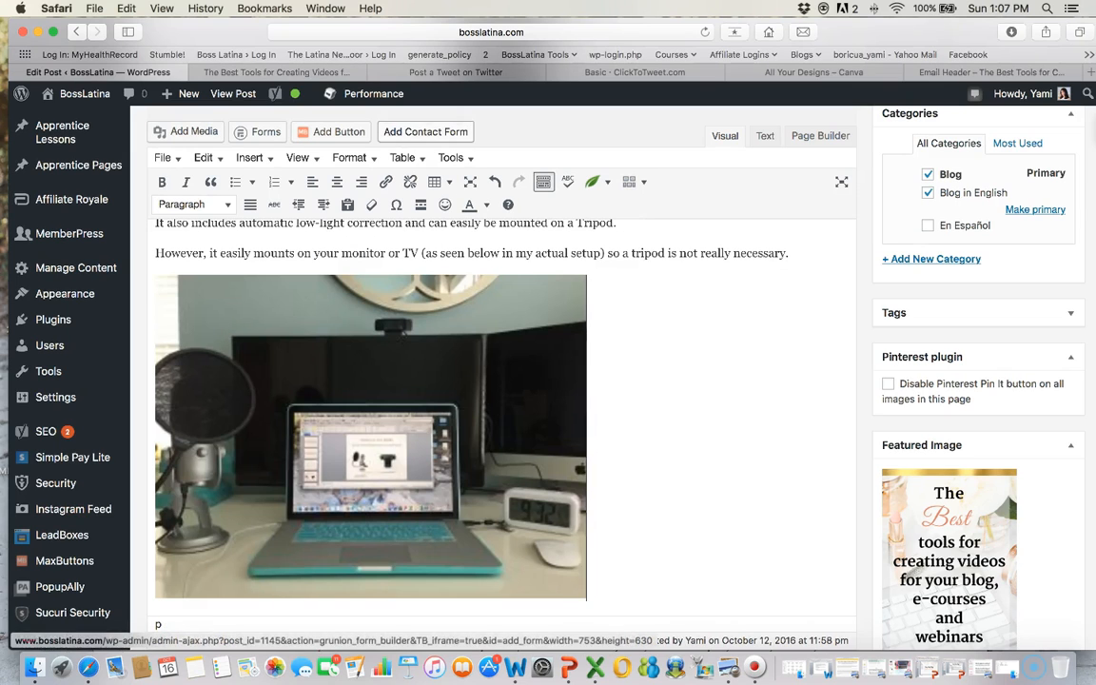
left_click(455, 72)
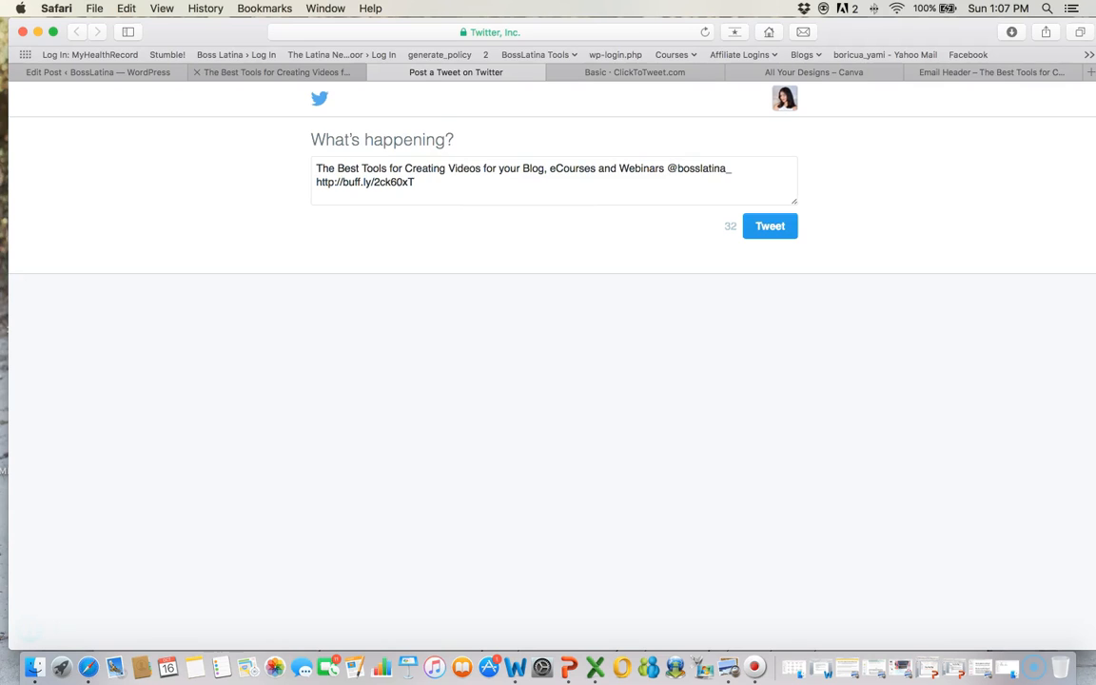
left_click(276, 72)
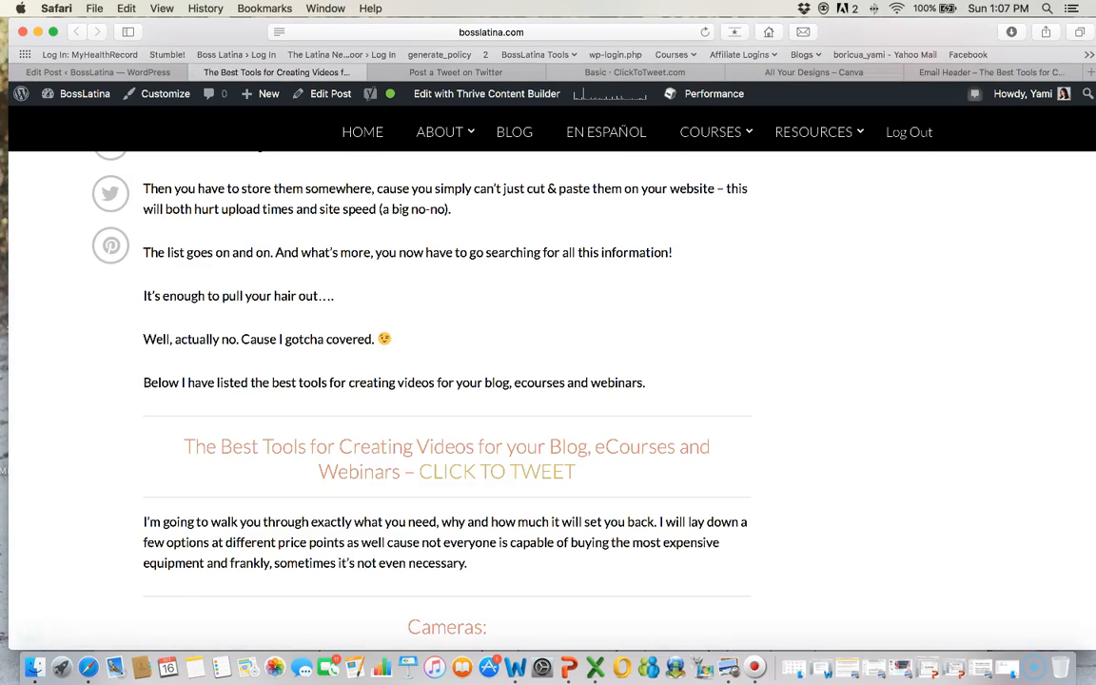
left_click(813, 73)
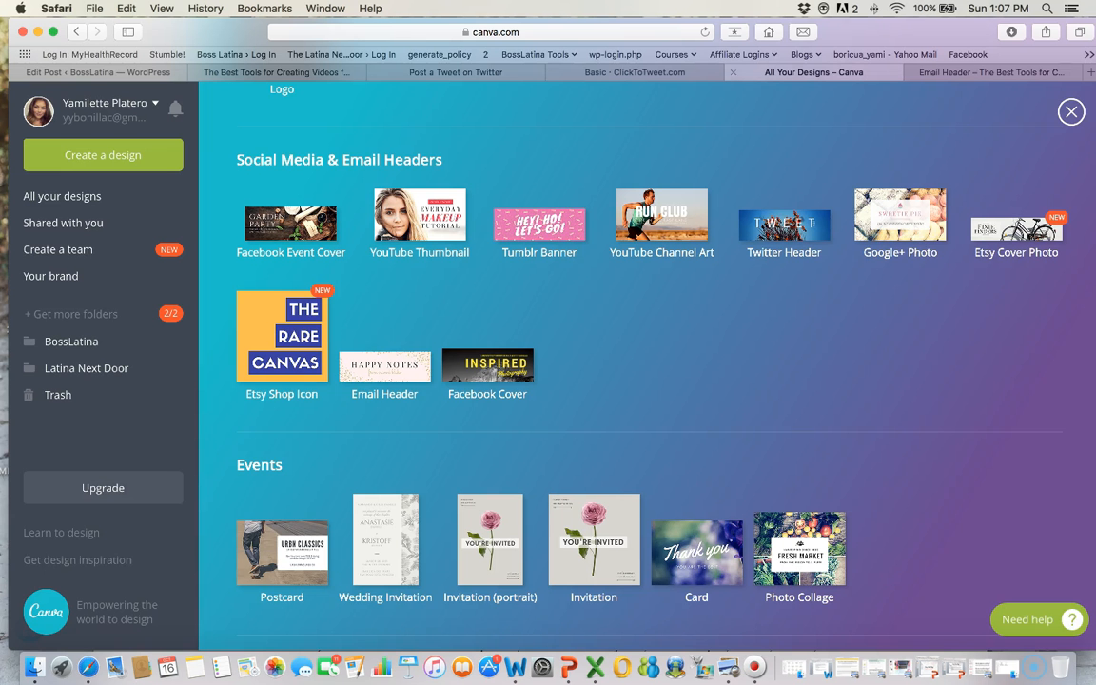
Switch to the published Best Feminine WordPress Themes post and examine the click-to-tweet line after the theme list
left_click(991, 72)
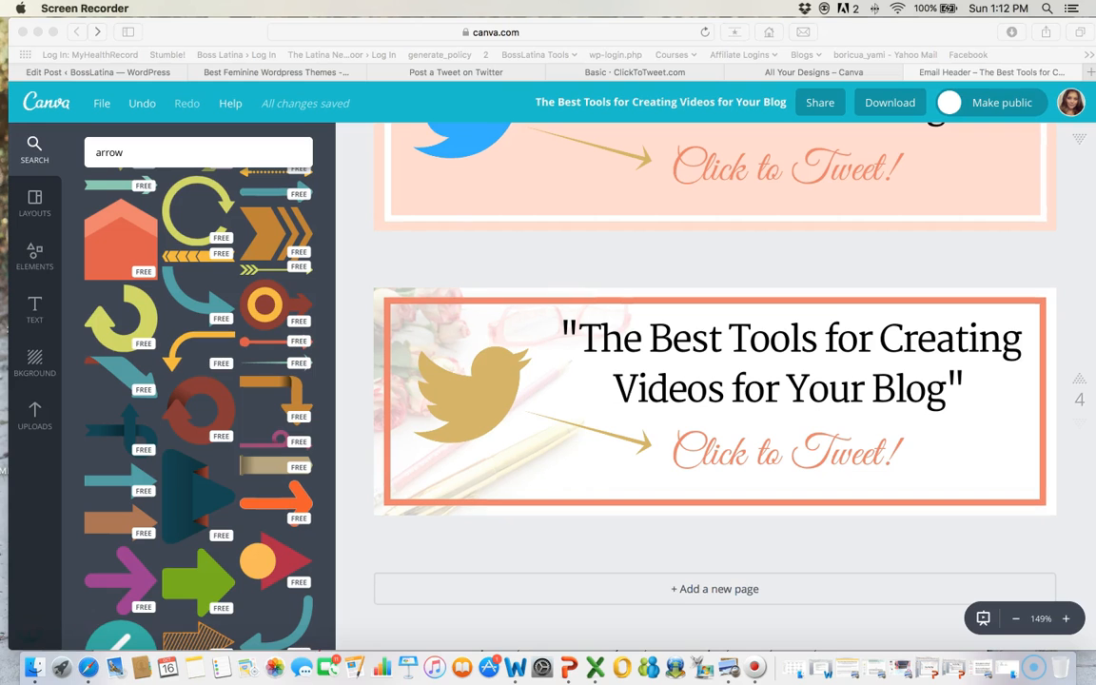
left_click(276, 71)
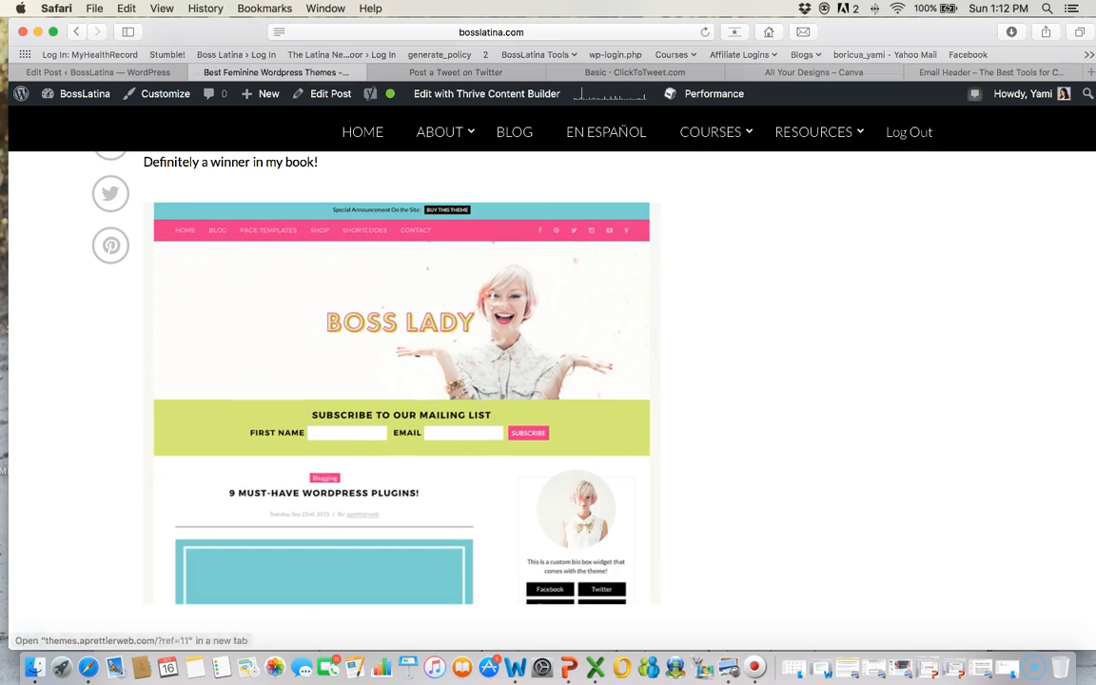
scroll(426, 295, "down", 5)
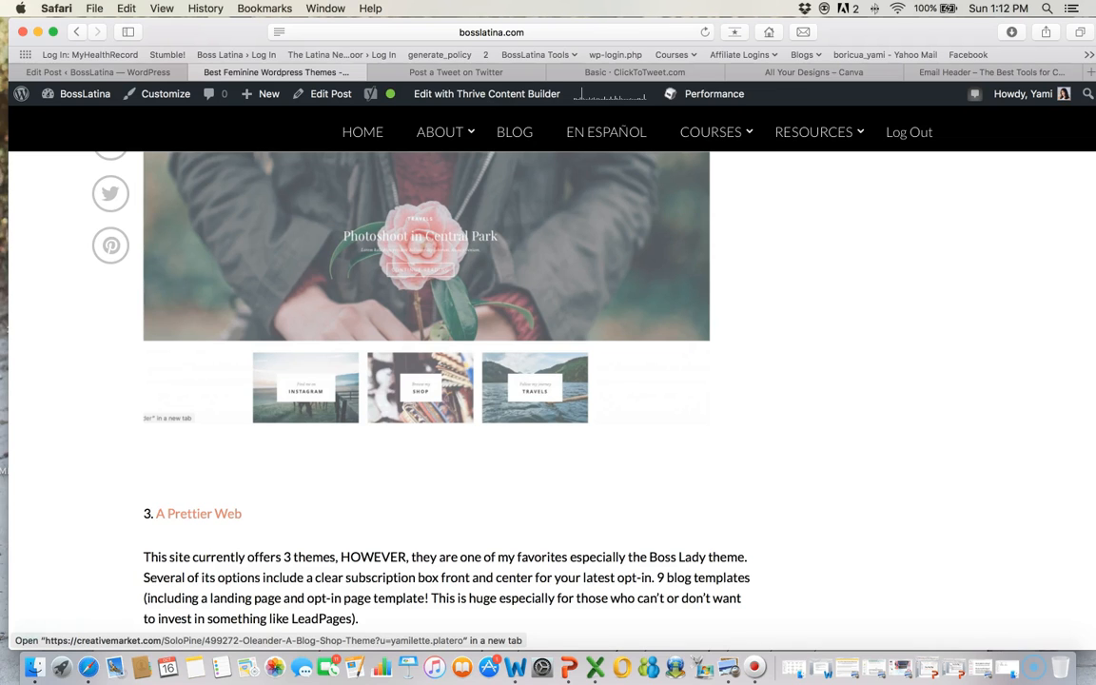
scroll(548, 380, "down", 3)
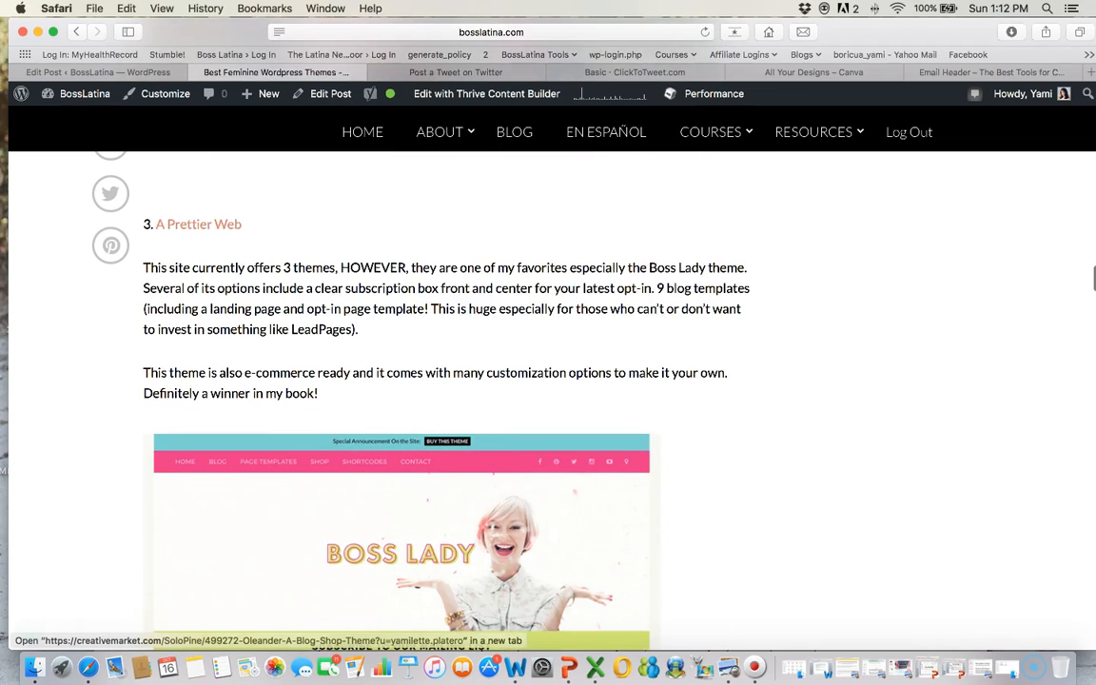
scroll(547, 380, "down", 3)
scroll(548, 380, "down", 20)
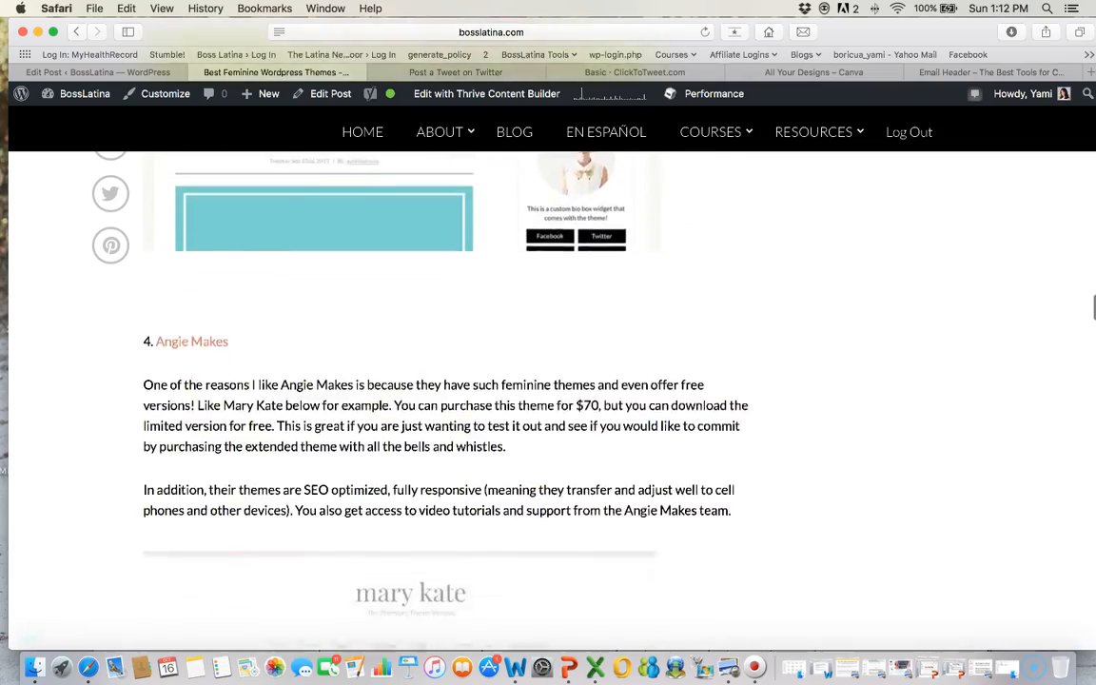
scroll(548, 381, "down", 20)
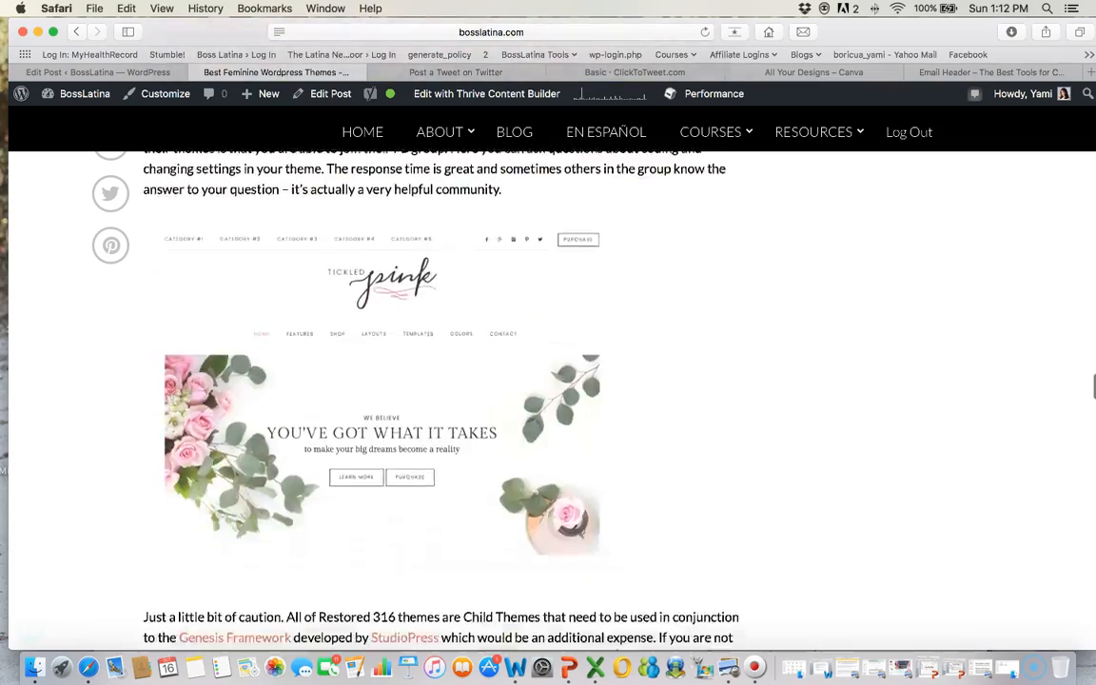
scroll(548, 380, "down", 10)
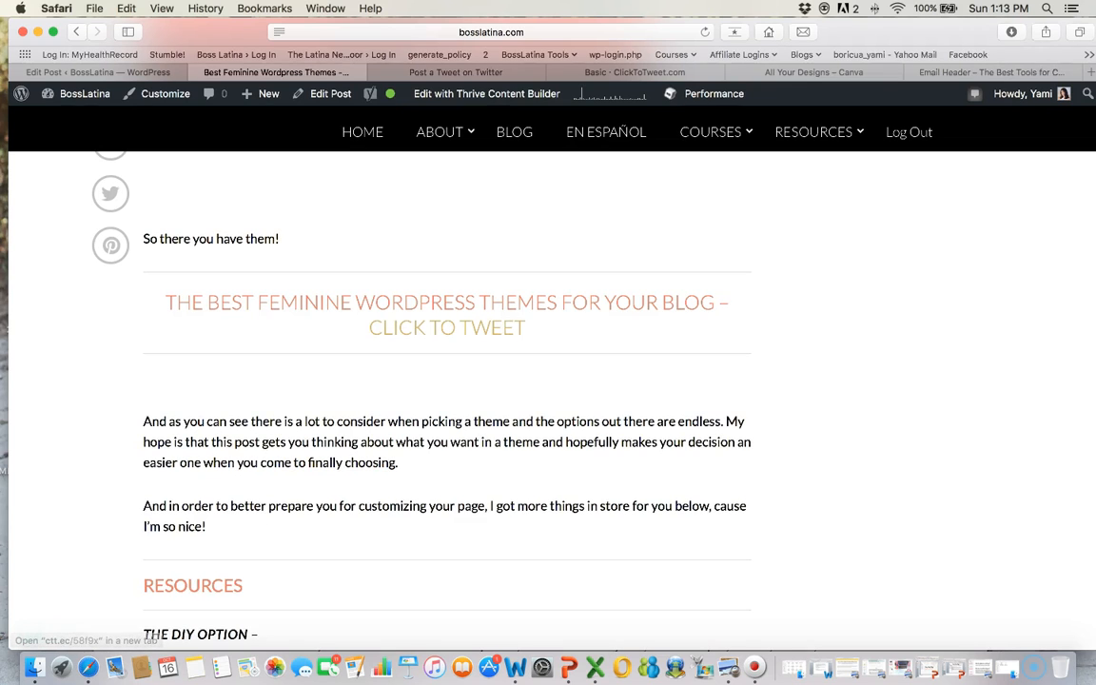
Examine the click-to-tweet line about unlimited WordPress changes under The Best Outsourcing Site in the Resources section
scroll(447, 400, "down", 5)
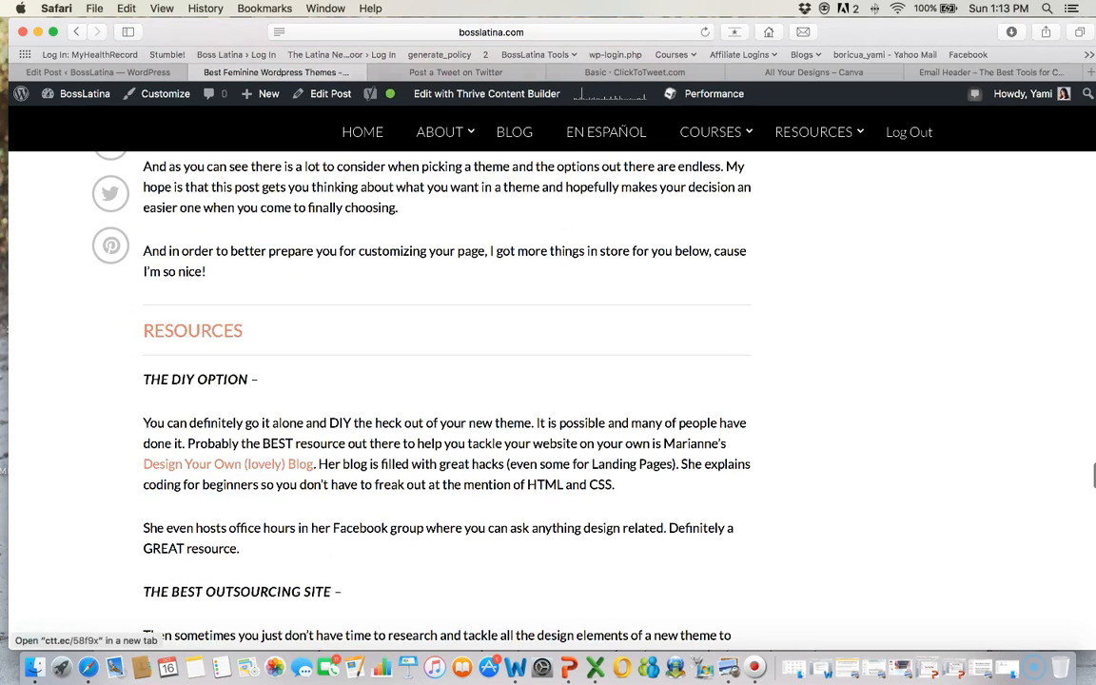
scroll(448, 399, "down", 2)
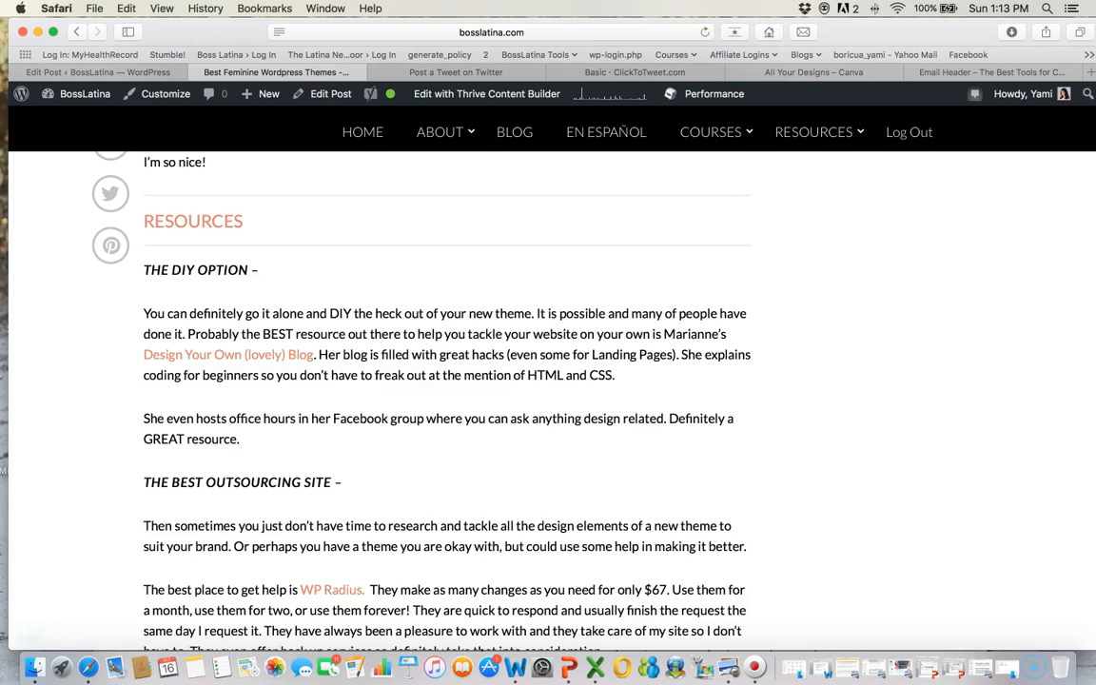
scroll(448, 400, "down", 4)
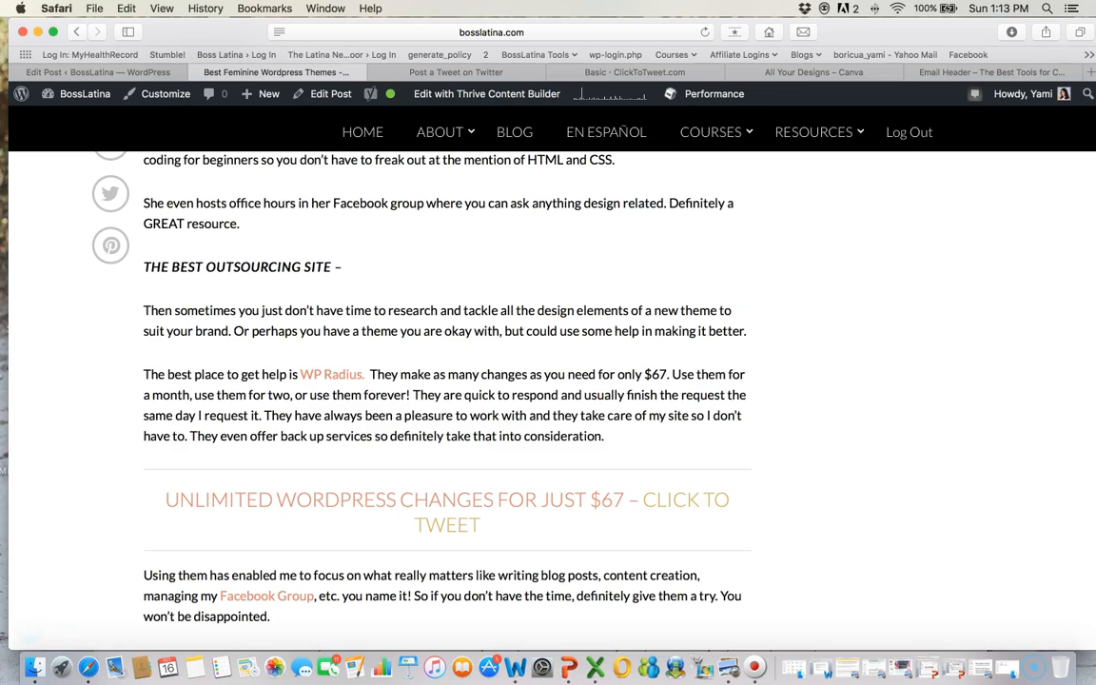
scroll(447, 390, "up", 1)
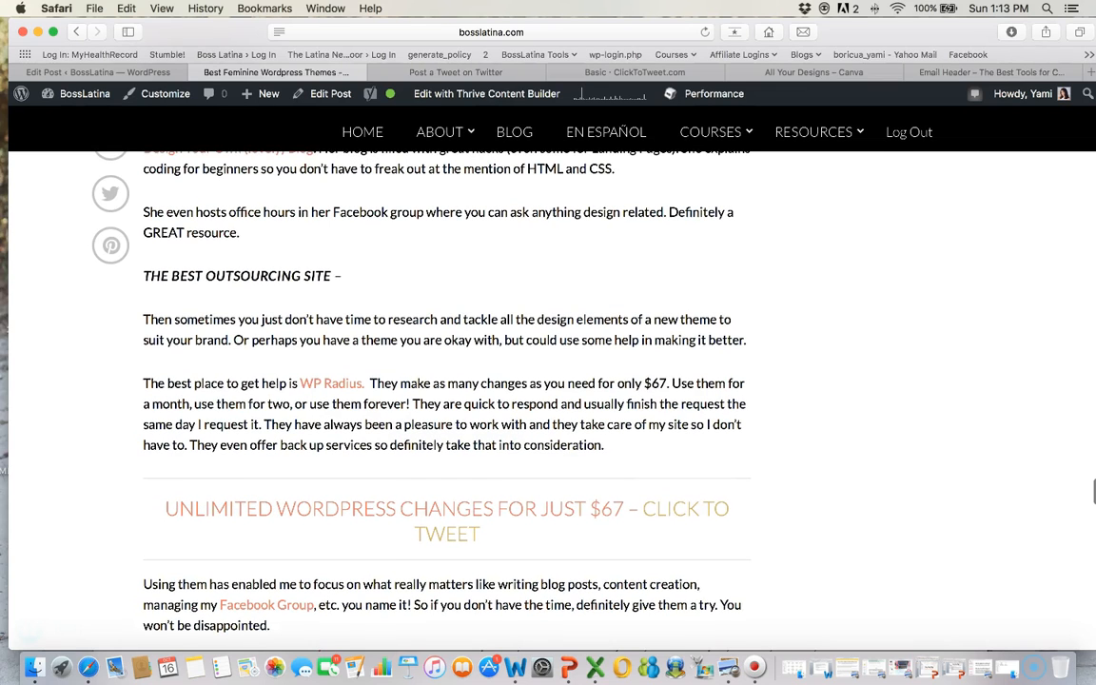